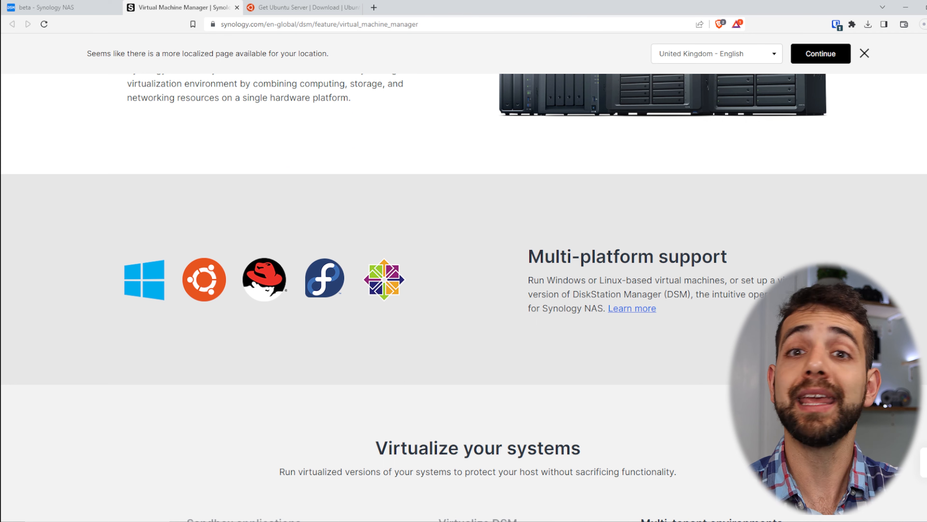
Step: Read the Sandbox applications, Virtualize DSM and Multi-tenant environments use cases on Synology's site
{"action": "left_click_drag", "start_coordinate": [608, 294], "coordinate": [688, 295]}
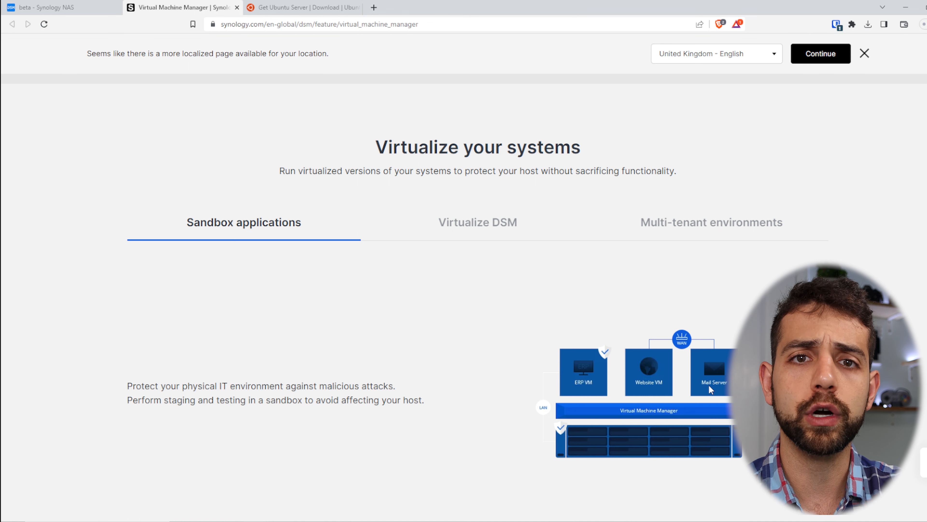
{"action": "scroll", "coordinate": [708, 386], "scroll_direction": "down", "scroll_amount": 5}
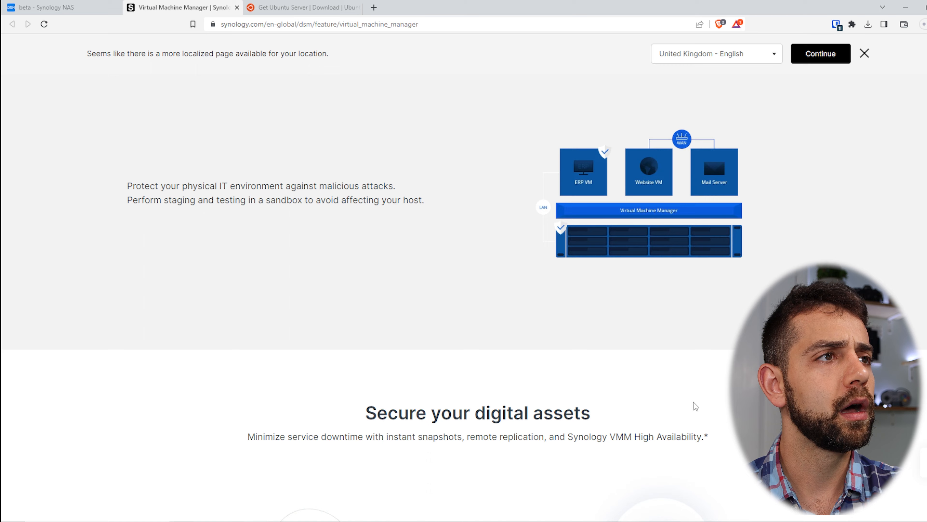
{"action": "scroll", "coordinate": [679, 395], "scroll_direction": "up", "scroll_amount": 4}
{"action": "left_click", "coordinate": [494, 182]}
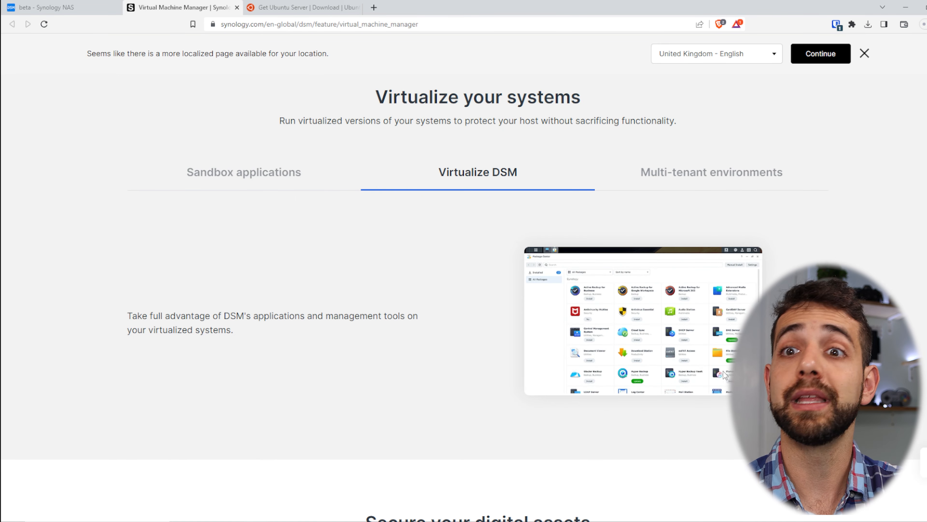
{"action": "left_click", "coordinate": [744, 177]}
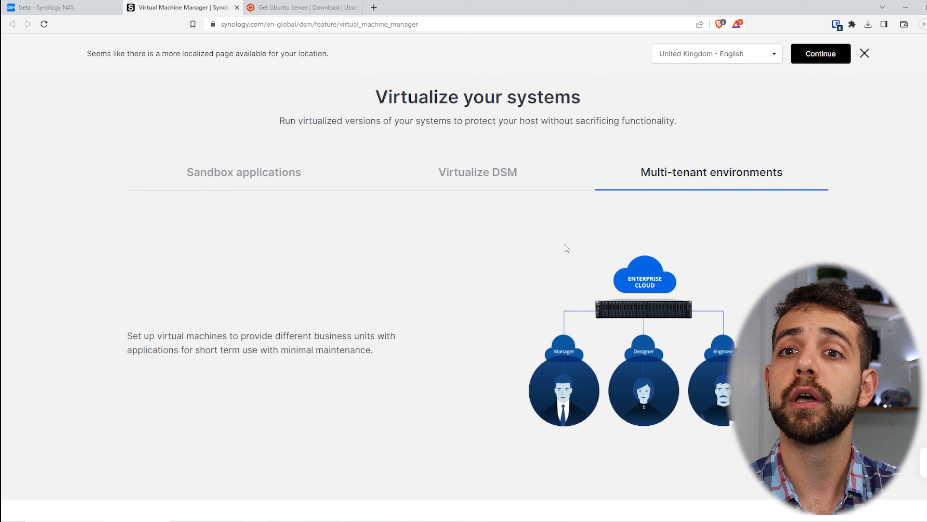
{"action": "scroll", "coordinate": [606, 399], "scroll_direction": "down", "scroll_amount": 10}
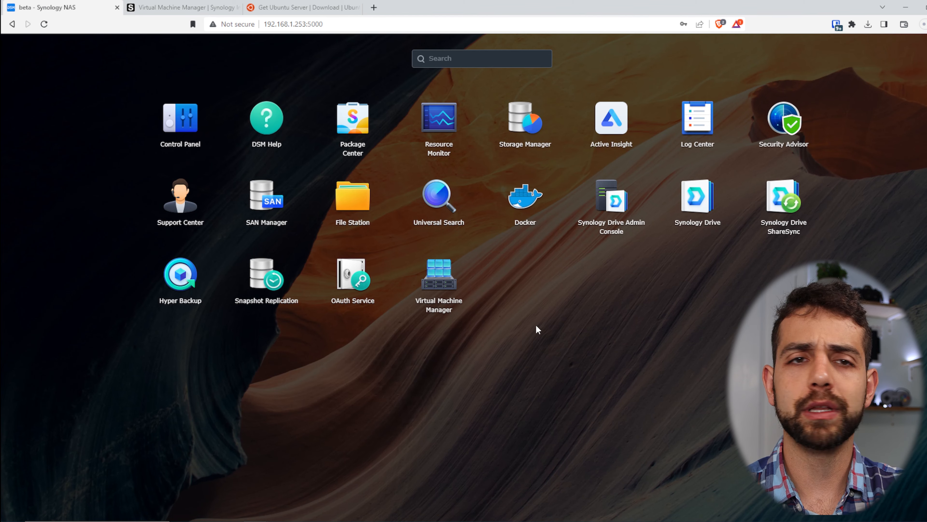
Step: Open Virtual Machine Manager's Storage list and preview the Add storage wizard without creating anything
{"action": "left_click", "coordinate": [444, 309]}
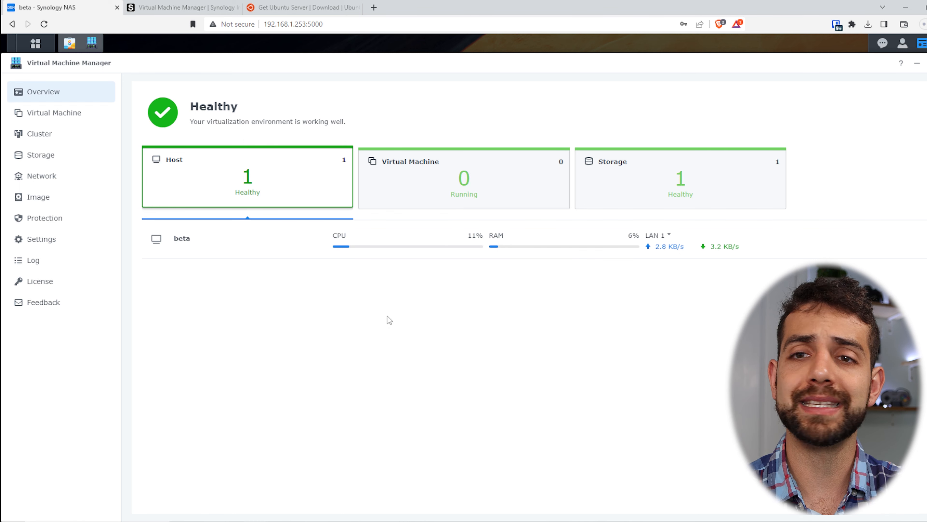
{"action": "left_click", "coordinate": [86, 159]}
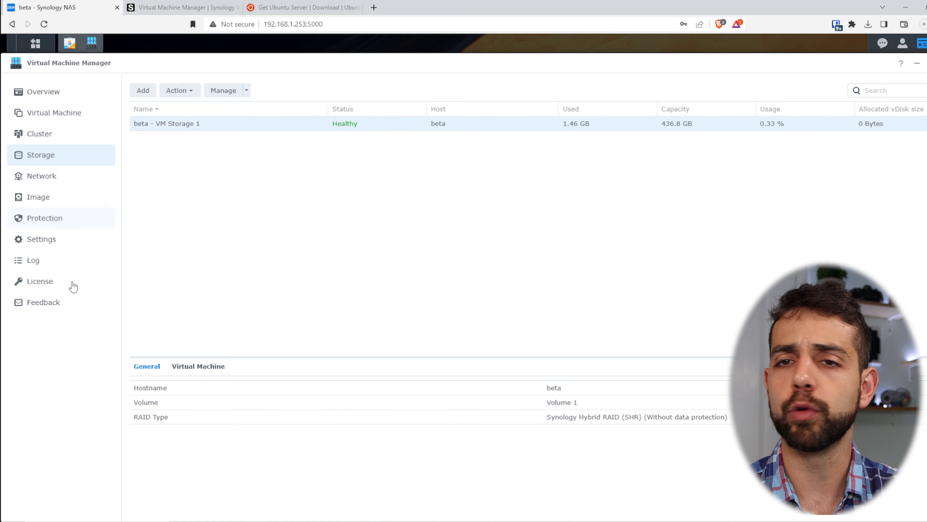
{"action": "left_click", "coordinate": [146, 91]}
{"action": "left_click", "coordinate": [493, 399]}
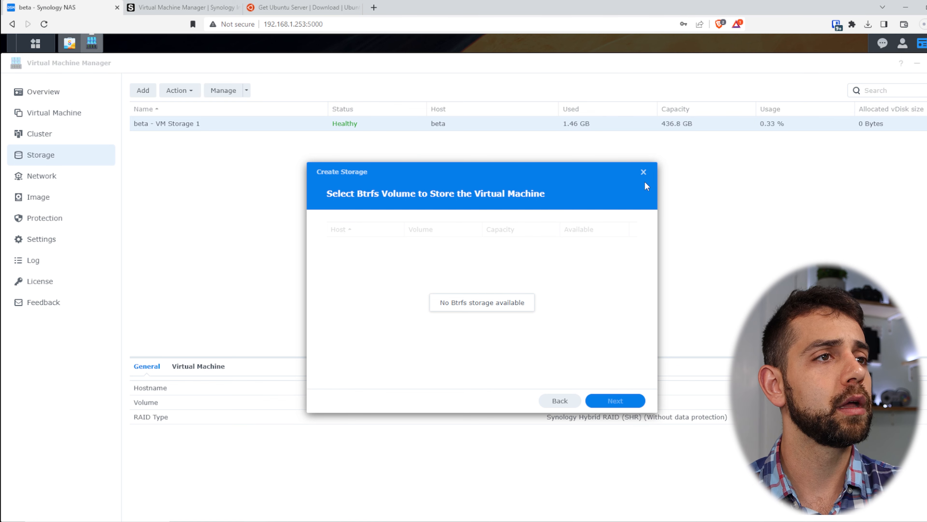
{"action": "left_click", "coordinate": [643, 172]}
Step: Inspect beta - VM Storage 1's settings and the managed hosts list, leaving both unchanged
{"action": "left_click", "coordinate": [179, 91]}
{"action": "left_click", "coordinate": [179, 108]}
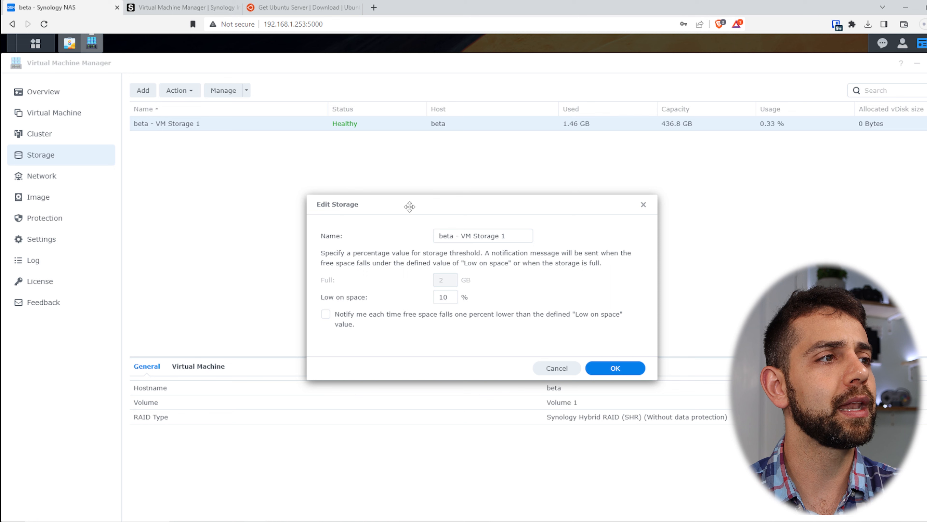
{"action": "left_click", "coordinate": [643, 204]}
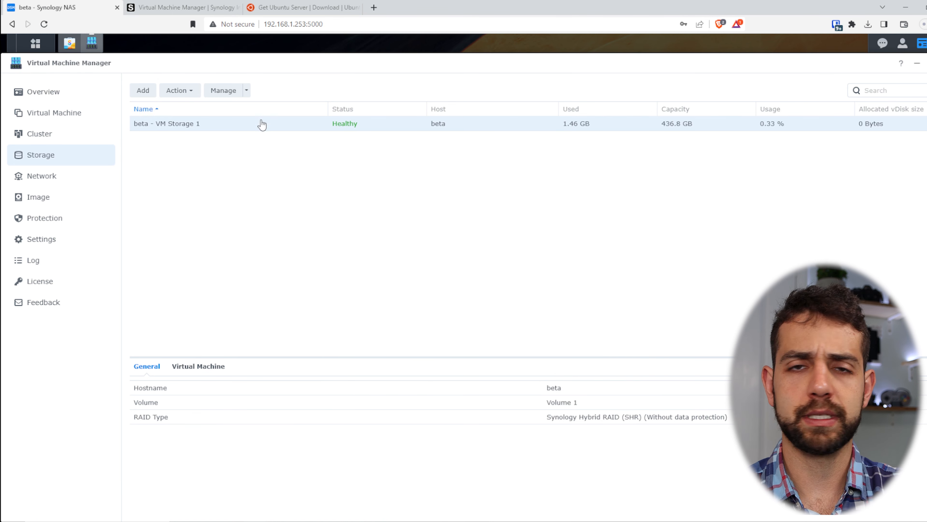
{"action": "left_click", "coordinate": [247, 90]}
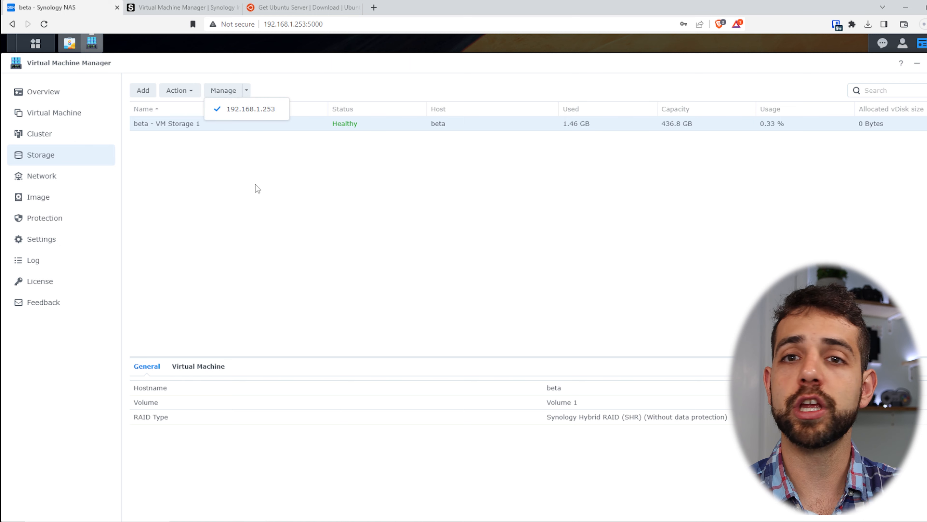
{"action": "left_click", "coordinate": [273, 218]}
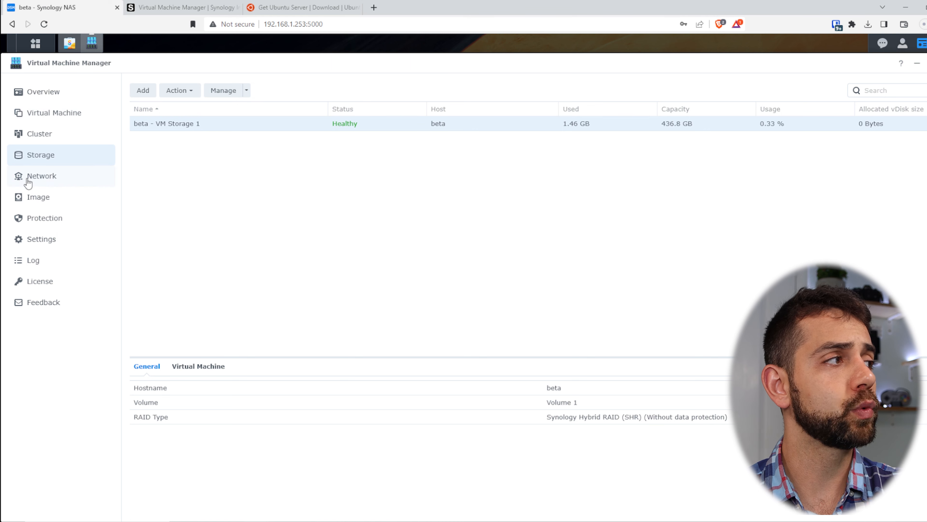
{"action": "left_click", "coordinate": [61, 184]}
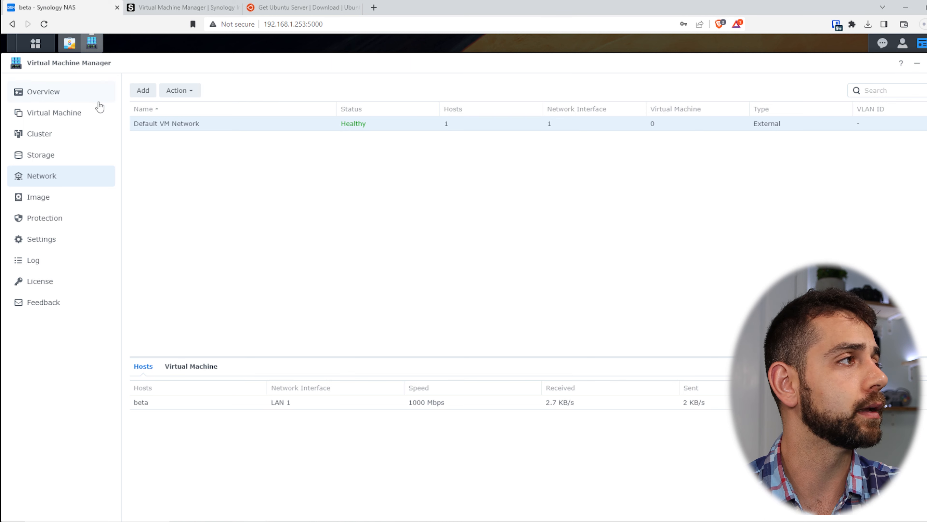
Step: Create virtual switch 'vlan' with VLAN ID 10, bound to host beta's LAN 1
{"action": "left_click", "coordinate": [144, 91]}
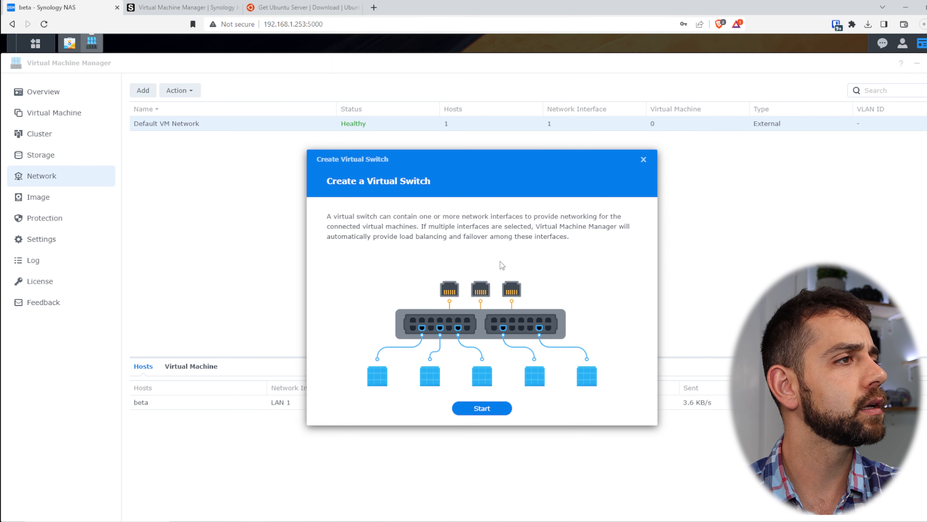
{"action": "left_click", "coordinate": [472, 412]}
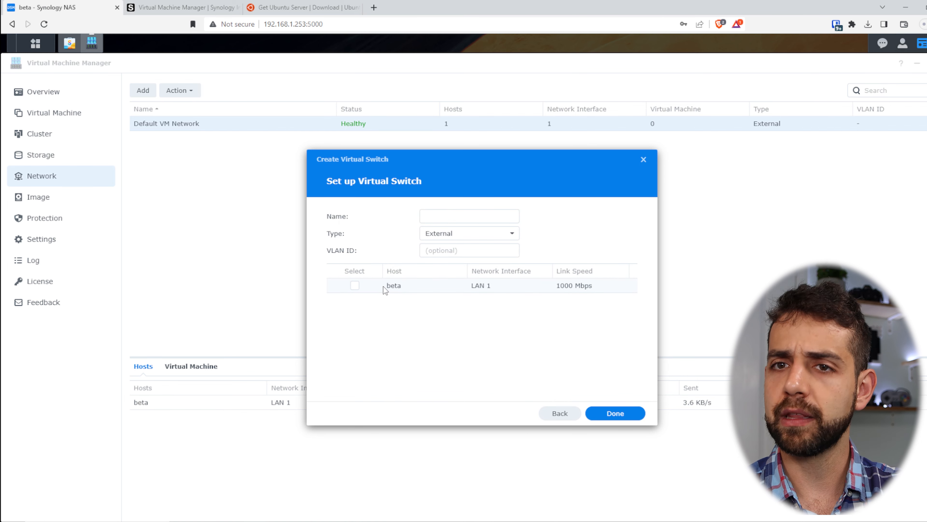
{"action": "left_click", "coordinate": [354, 287]}
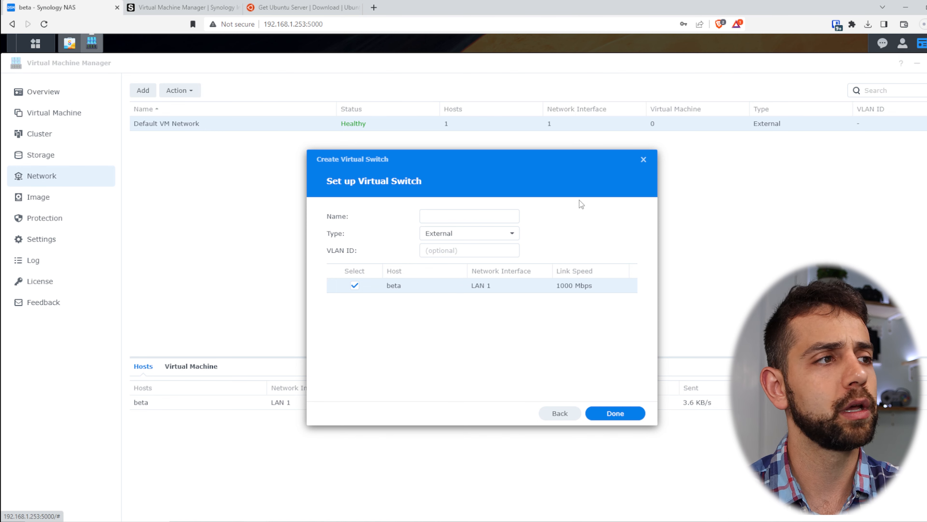
{"action": "left_click", "coordinate": [436, 219]}
{"action": "type", "text": "vlan"}
{"action": "left_click", "coordinate": [443, 255]}
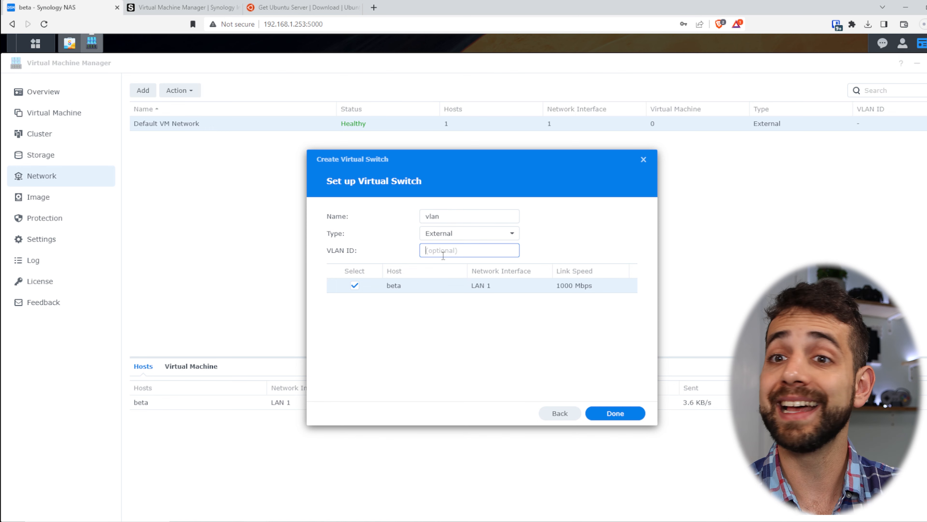
{"action": "type", "text": "10"}
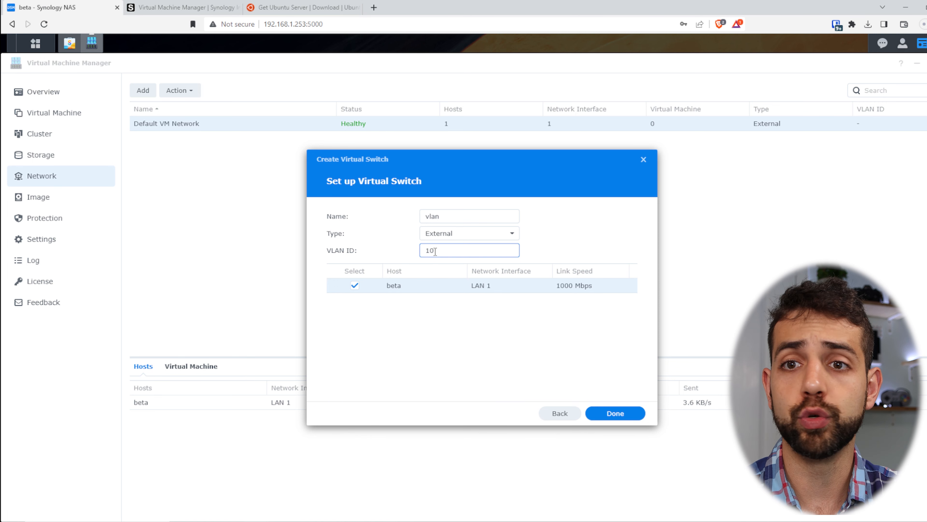
{"action": "left_click", "coordinate": [628, 416]}
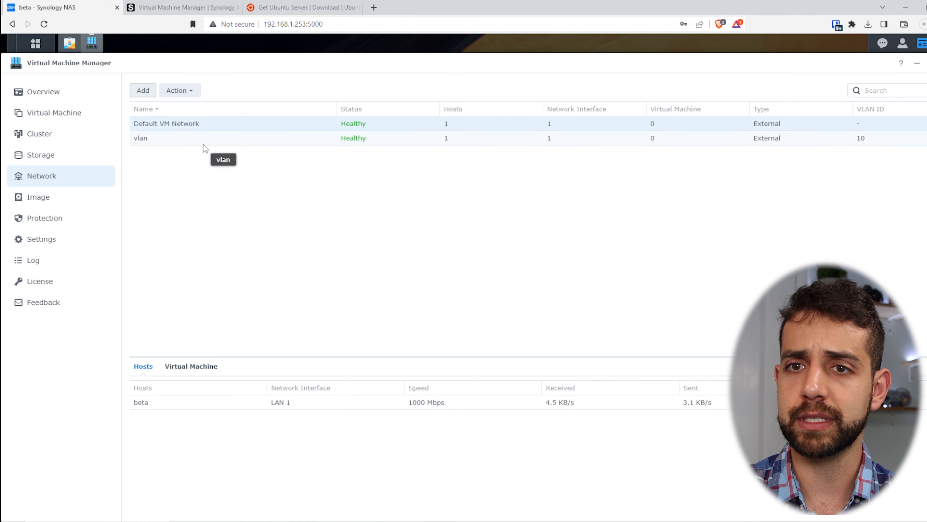
{"action": "left_click", "coordinate": [45, 199]}
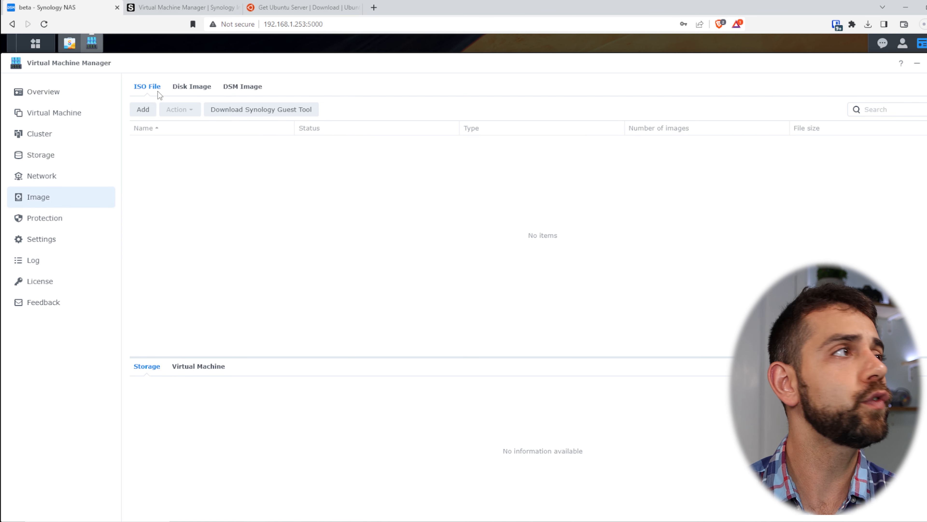
Step: Check the Ubuntu Server download page, then start adding an ISO and browse the NAS source without choosing a file
{"action": "left_click", "coordinate": [322, 5]}
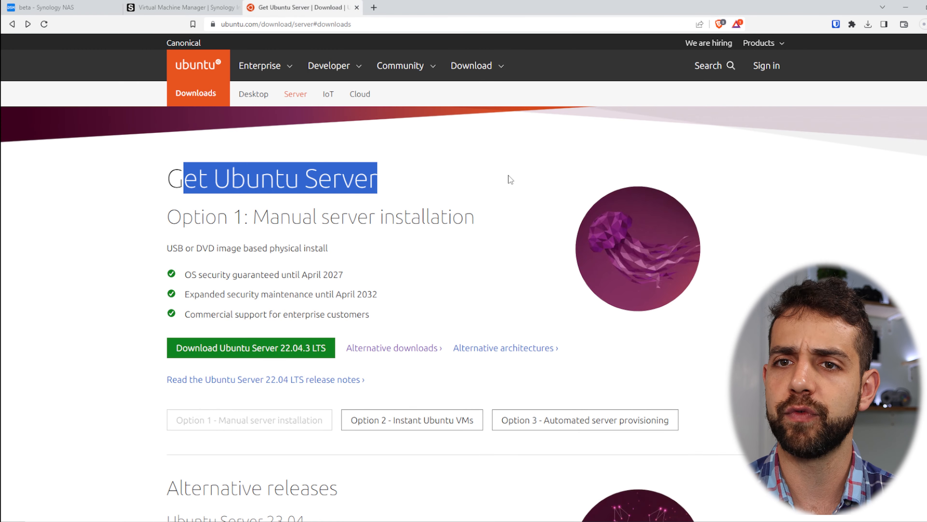
{"action": "left_click", "coordinate": [58, 7]}
{"action": "left_click", "coordinate": [144, 110]}
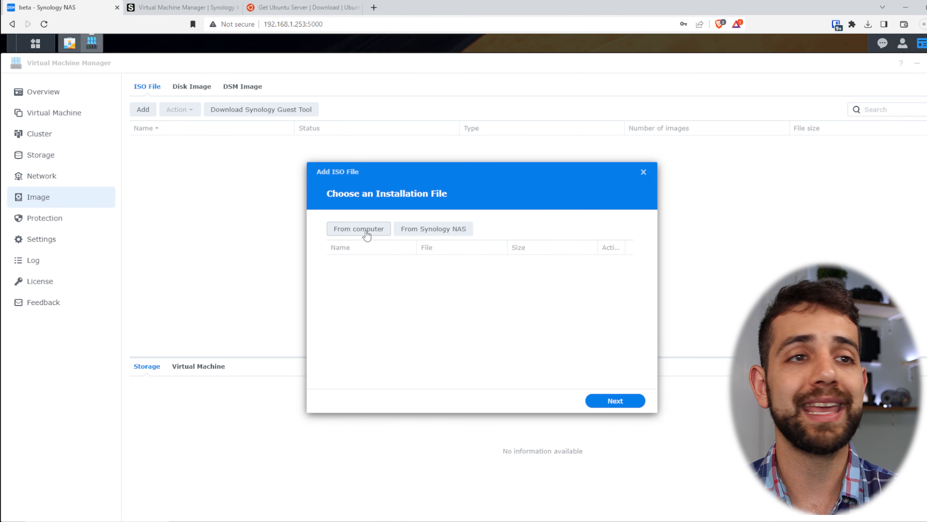
{"action": "left_click", "coordinate": [441, 233]}
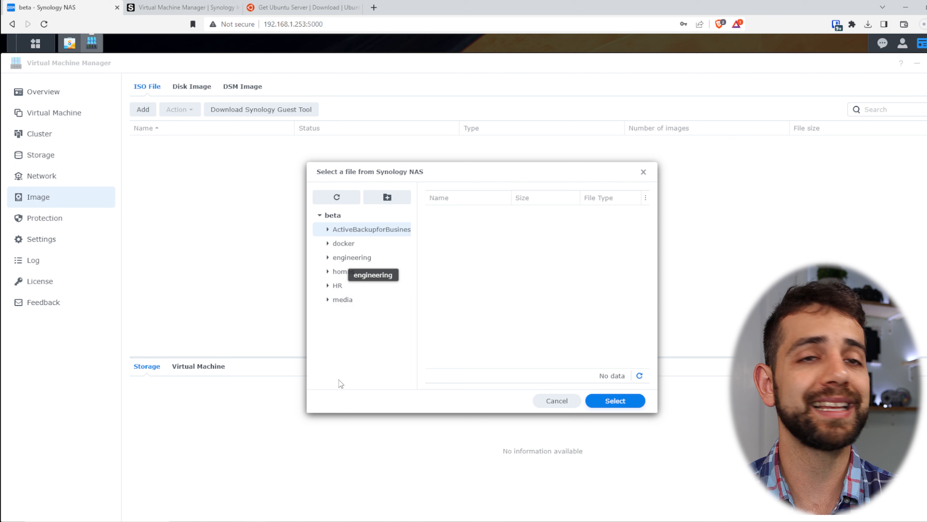
{"action": "left_click", "coordinate": [557, 400]}
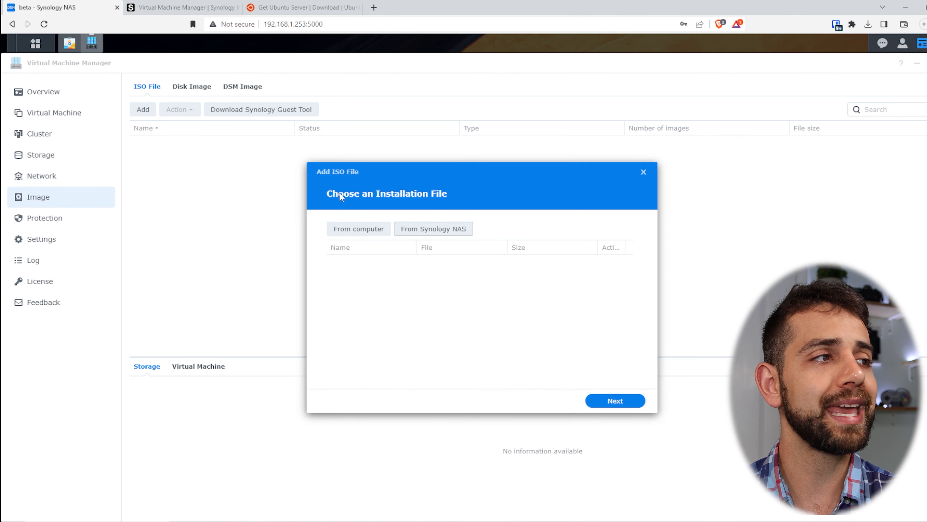
Step: Pick the downloaded ubuntu-22.04.3-live-server-amd64 ISO from this computer and store it on beta's VM storage
{"action": "left_click", "coordinate": [355, 232]}
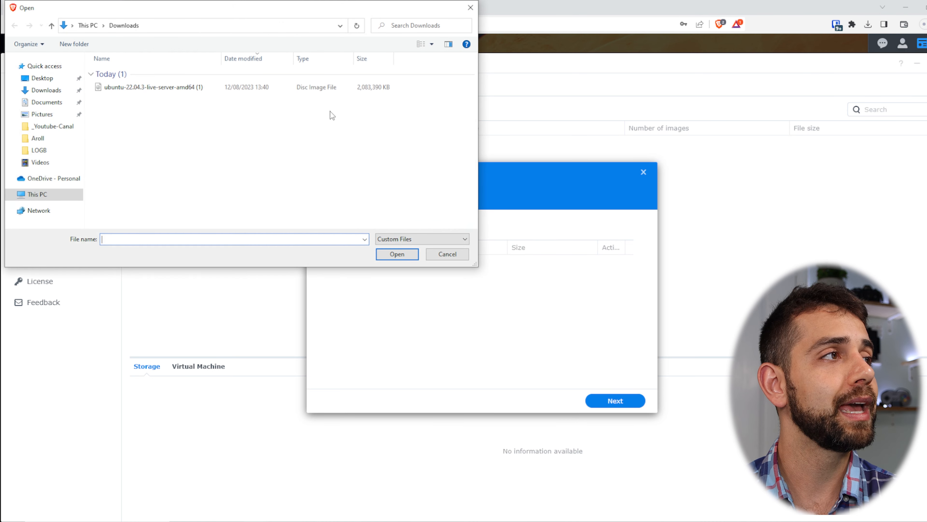
{"action": "double_click", "coordinate": [310, 89]}
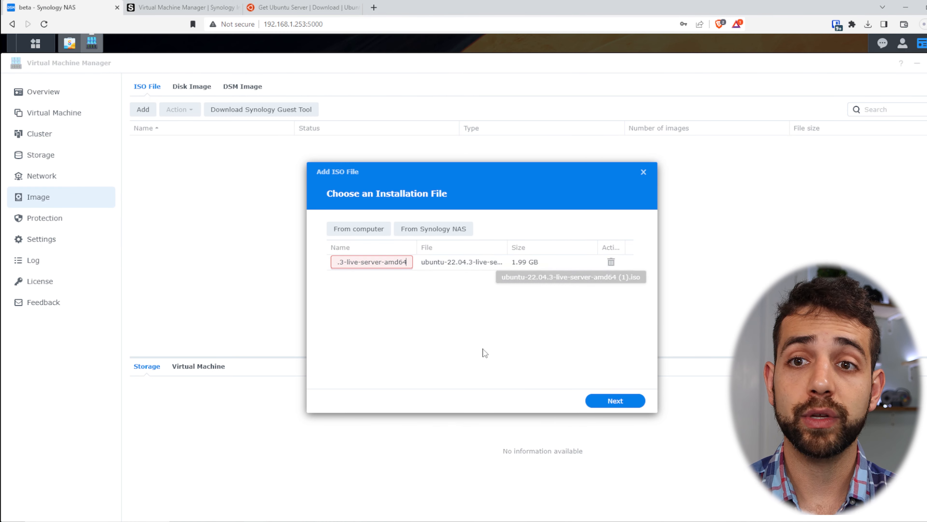
{"action": "left_click", "coordinate": [623, 399]}
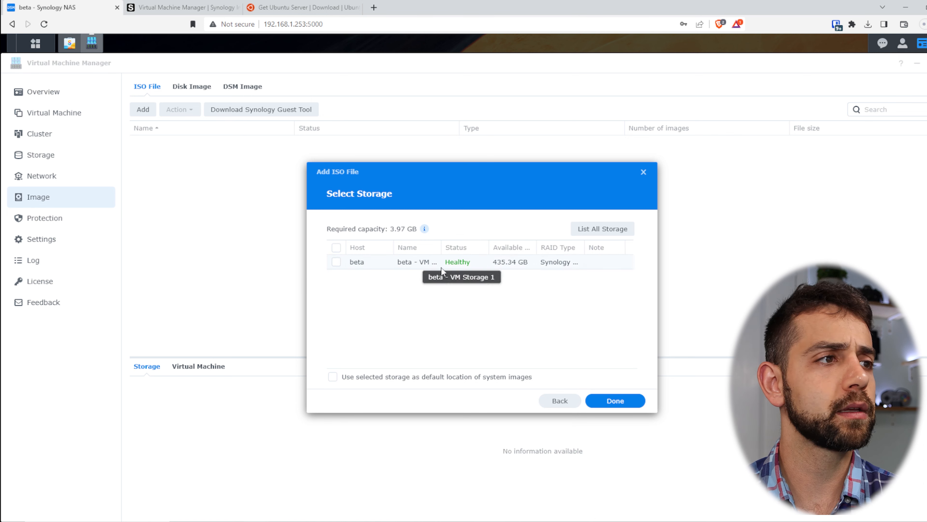
{"action": "left_click", "coordinate": [336, 262]}
{"action": "left_click", "coordinate": [388, 248]}
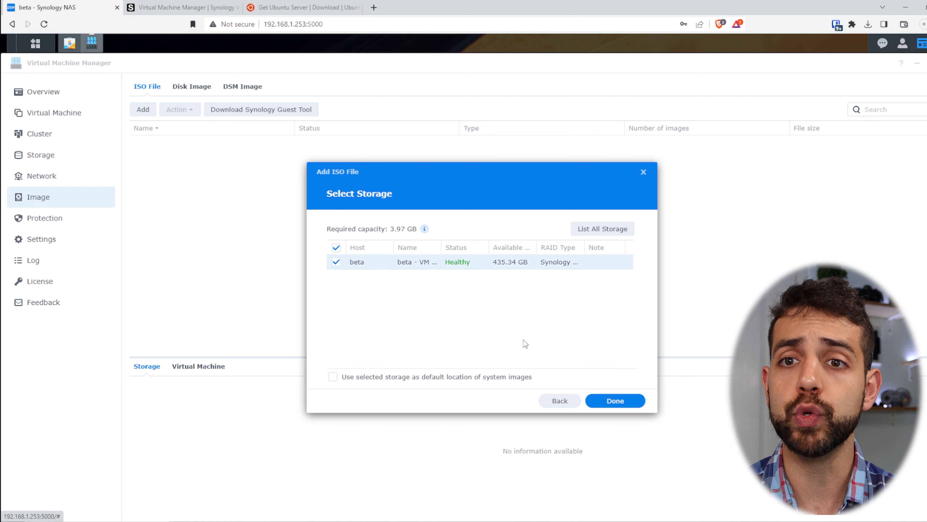
{"action": "left_click", "coordinate": [623, 399]}
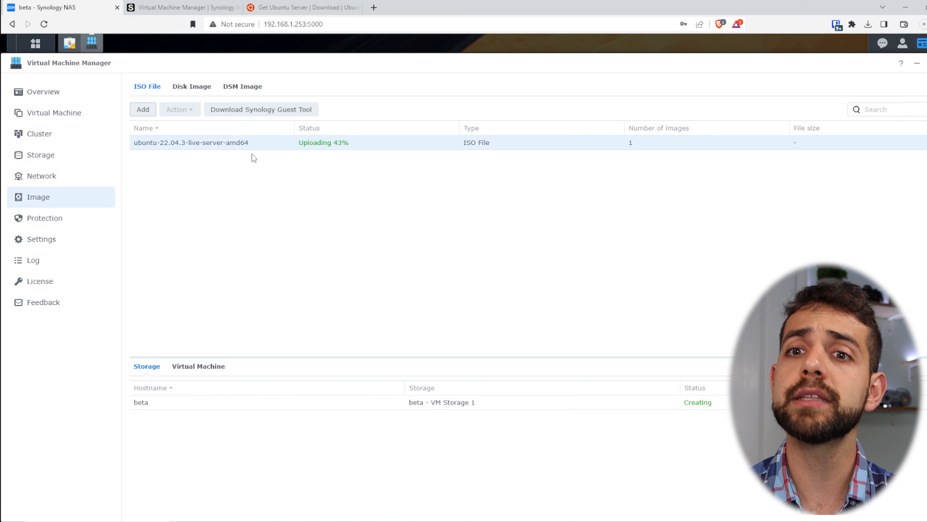
Step: Preview and close the Disk Image Add dialog, then start adding an image under DSM Image
{"action": "left_click", "coordinate": [181, 87]}
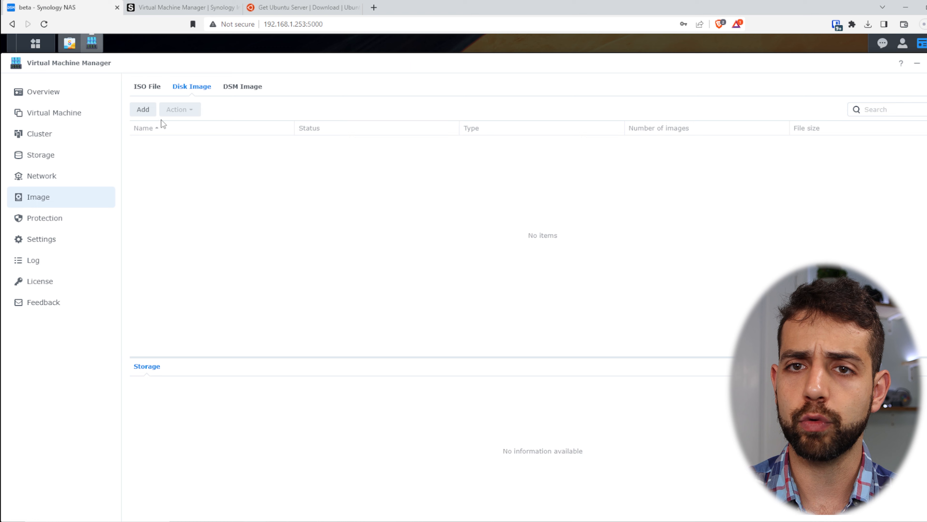
{"action": "left_click", "coordinate": [144, 109]}
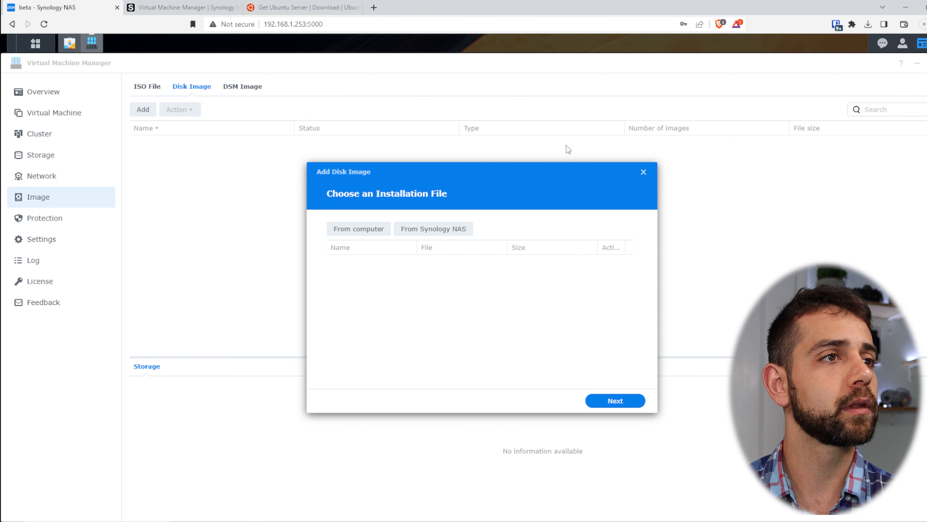
{"action": "left_click", "coordinate": [643, 173]}
{"action": "left_click", "coordinate": [231, 87]}
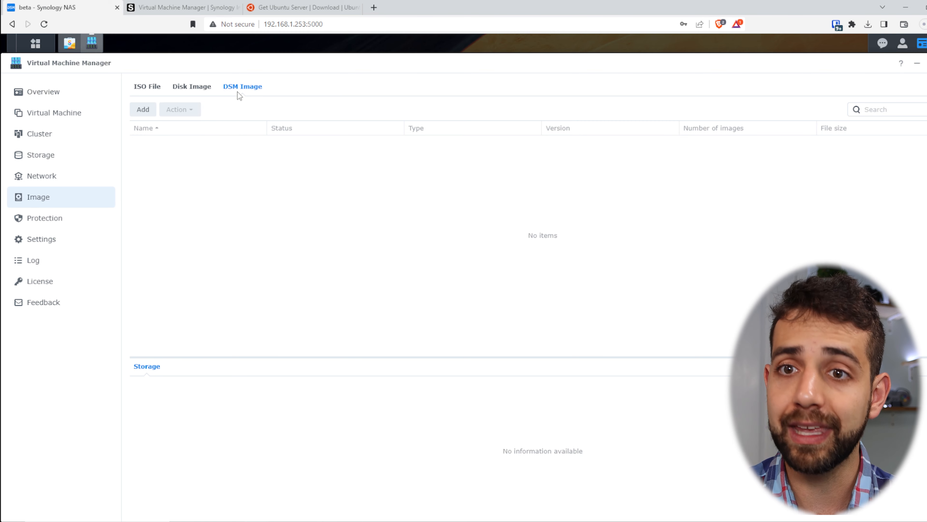
{"action": "left_click", "coordinate": [145, 114]}
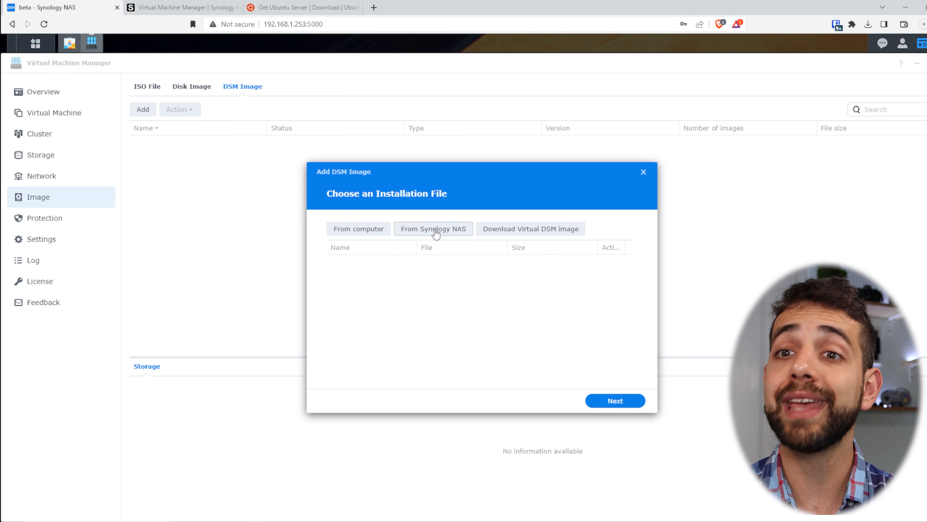
Step: Download the 357.2 MB DSM_VirtualDSM_64570 image from Synology and place it on beta's storage
{"action": "left_click", "coordinate": [562, 229]}
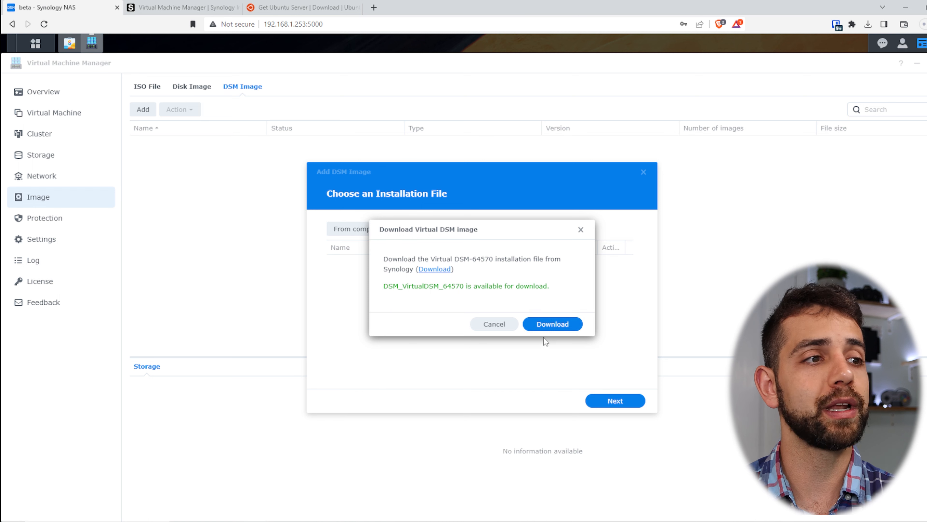
{"action": "left_click", "coordinate": [553, 325]}
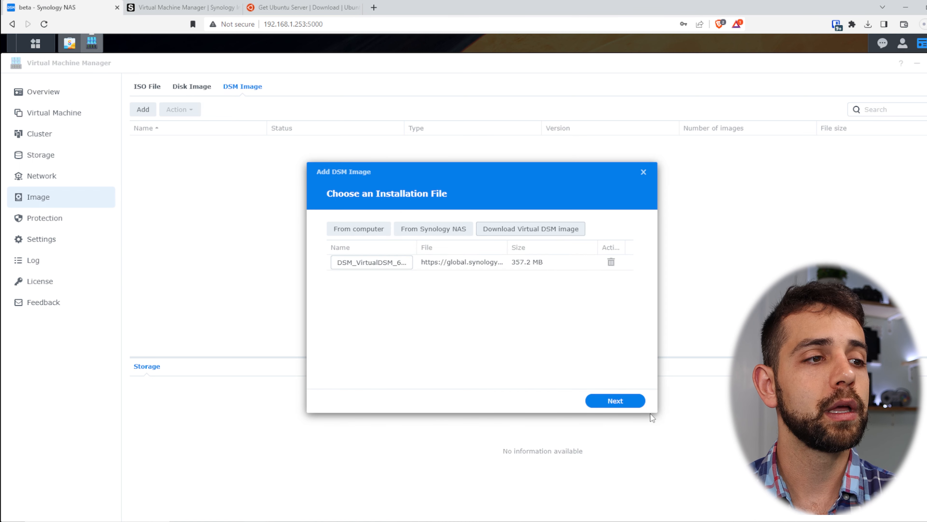
{"action": "left_click", "coordinate": [621, 403]}
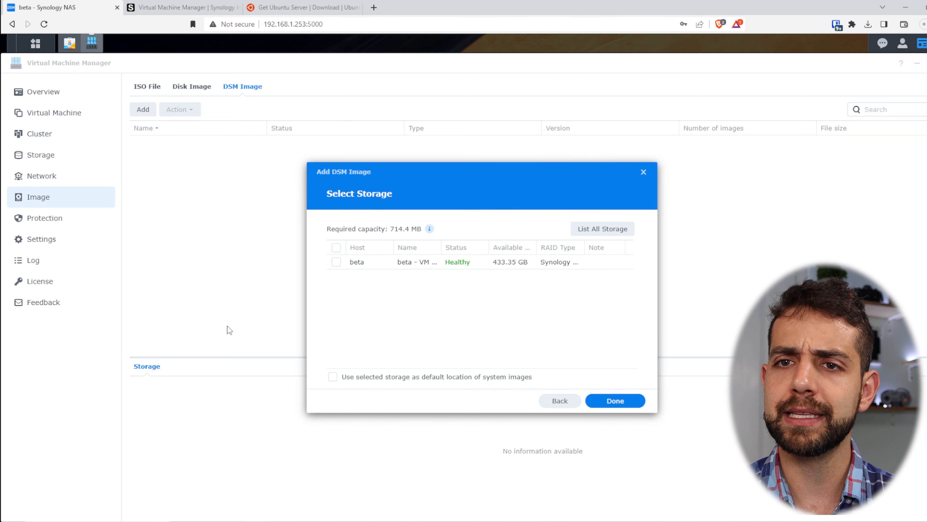
{"action": "left_click", "coordinate": [337, 264]}
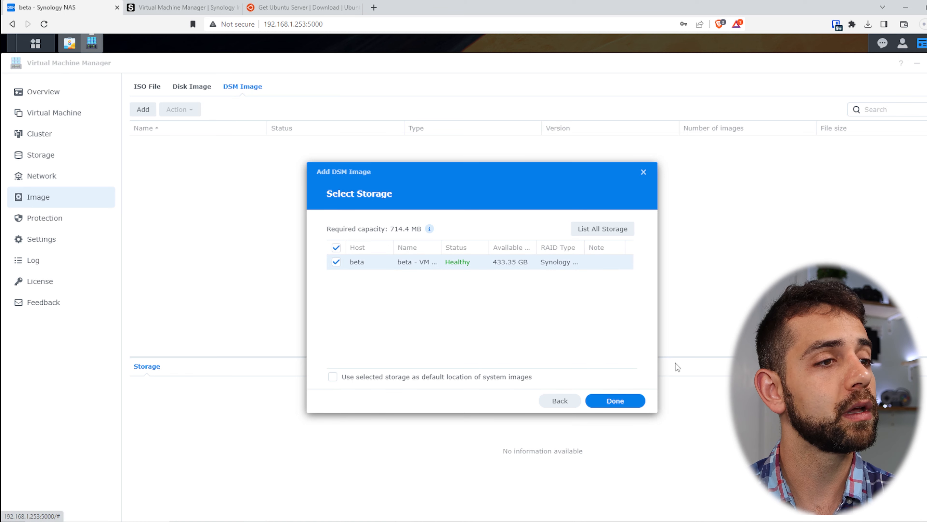
{"action": "left_click", "coordinate": [621, 396]}
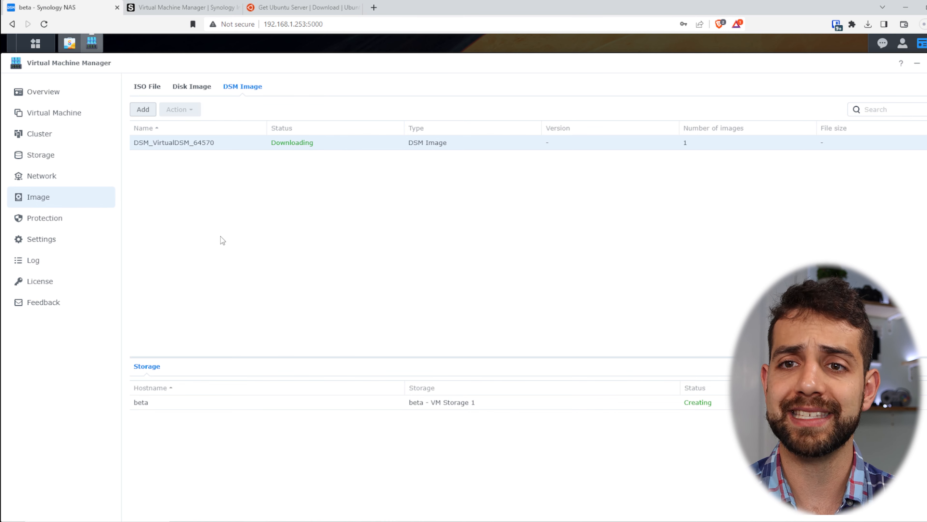
Step: Open Protection, step into a Local Snapshot plan wizard, then close it without creating a plan
{"action": "left_click", "coordinate": [62, 226]}
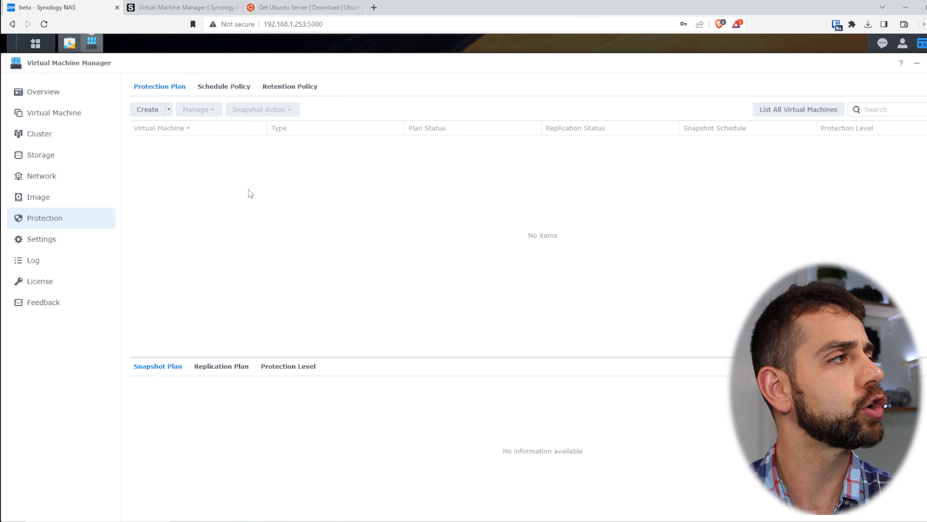
{"action": "left_click", "coordinate": [169, 110]}
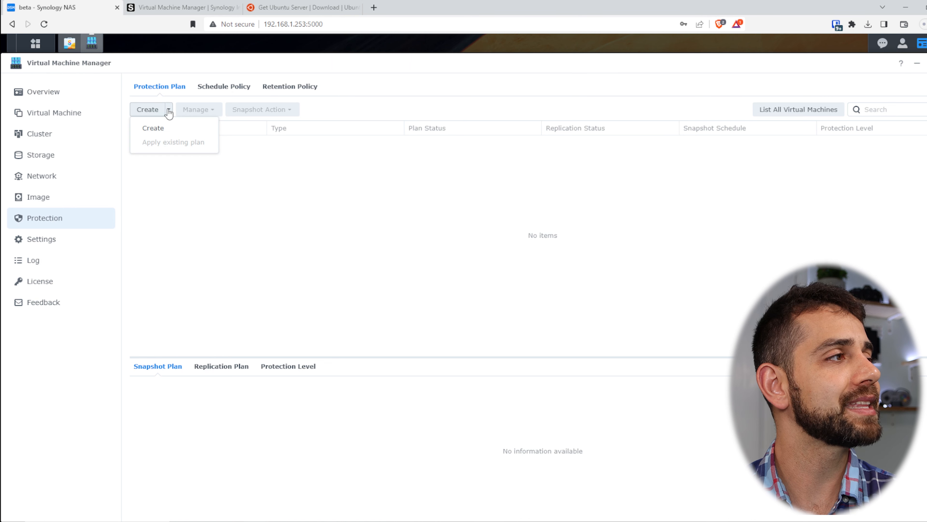
{"action": "left_click", "coordinate": [178, 130]}
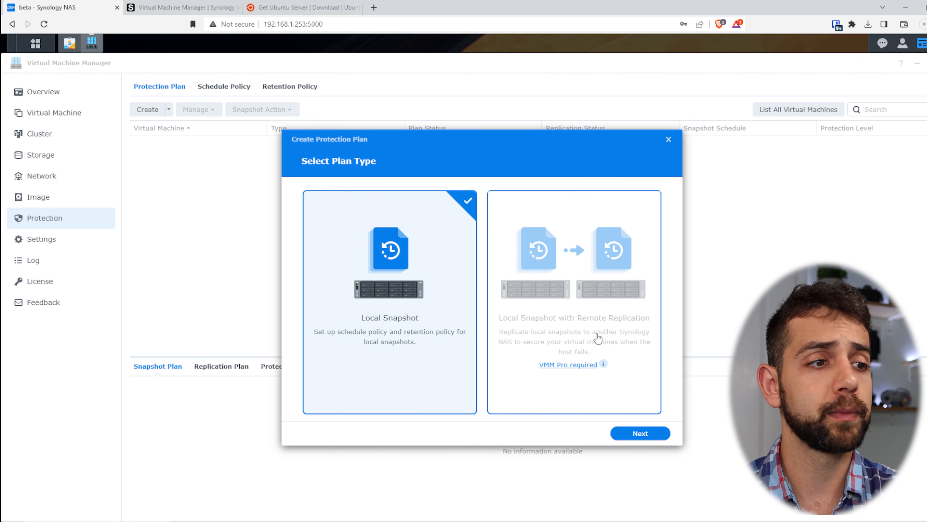
{"action": "left_click", "coordinate": [641, 437]}
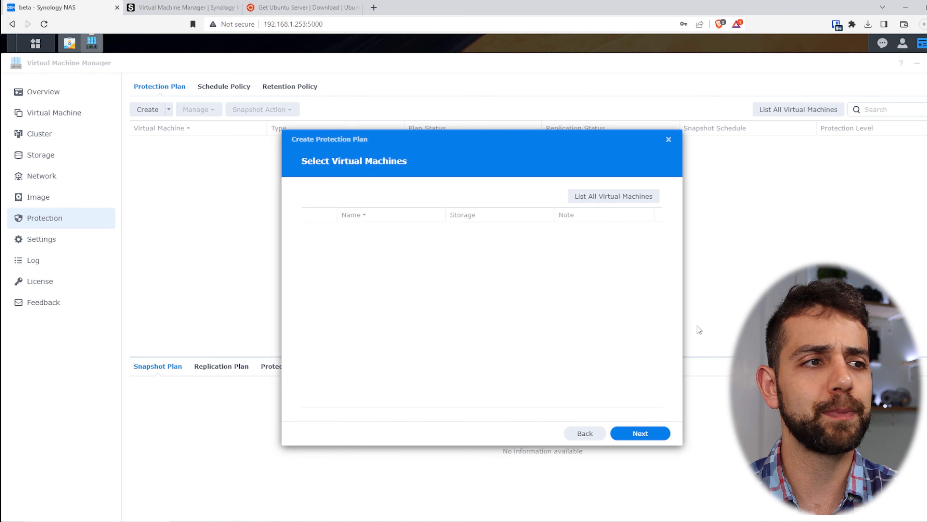
{"action": "left_click", "coordinate": [669, 140]}
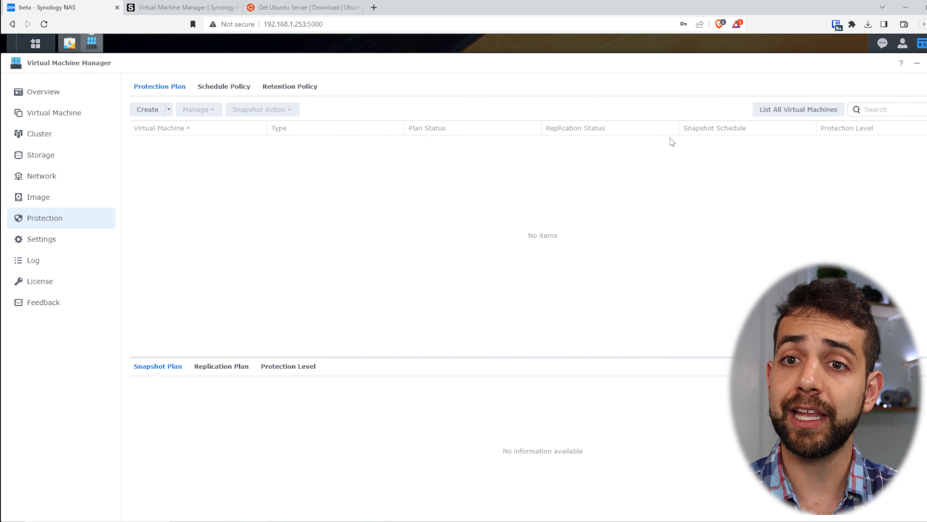
Step: Review the schedule and retention policies, opening the 1-week RPO policy and cancelling without changes
{"action": "left_click", "coordinate": [222, 87]}
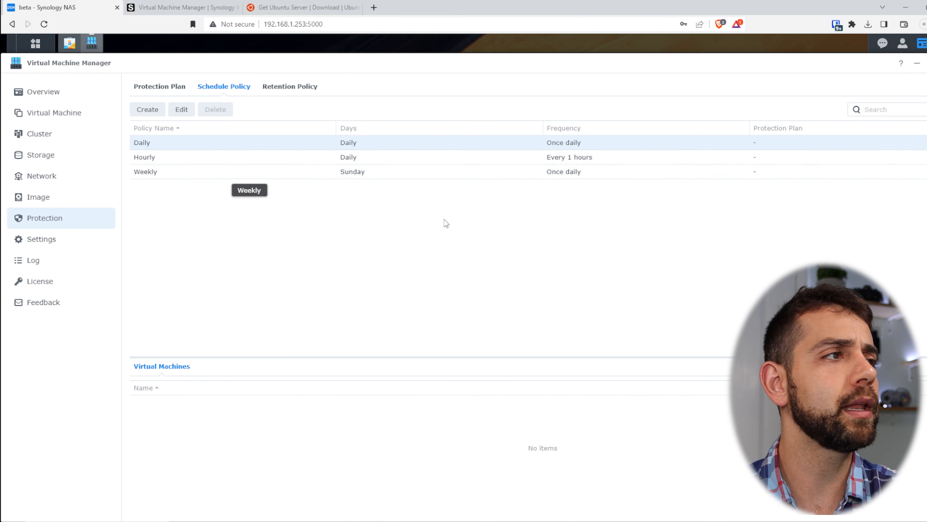
{"action": "left_click", "coordinate": [294, 89]}
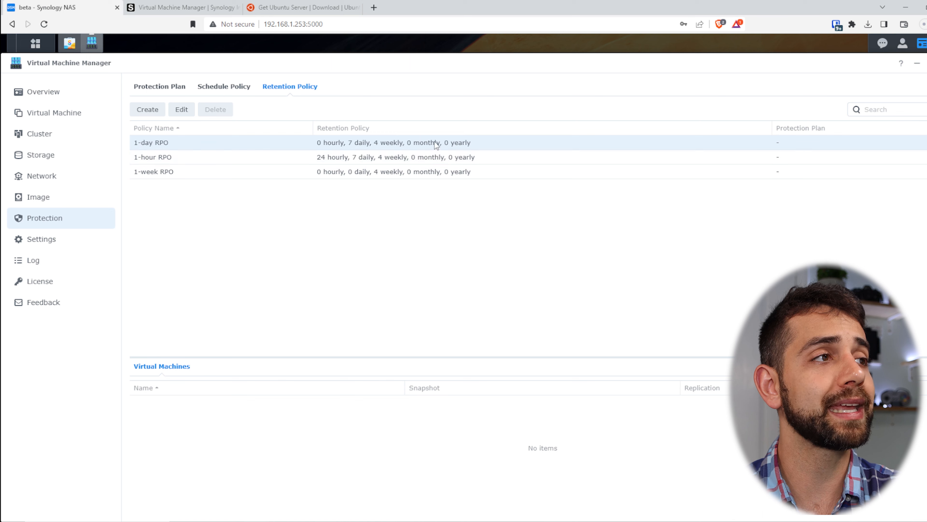
{"action": "left_click", "coordinate": [144, 157]}
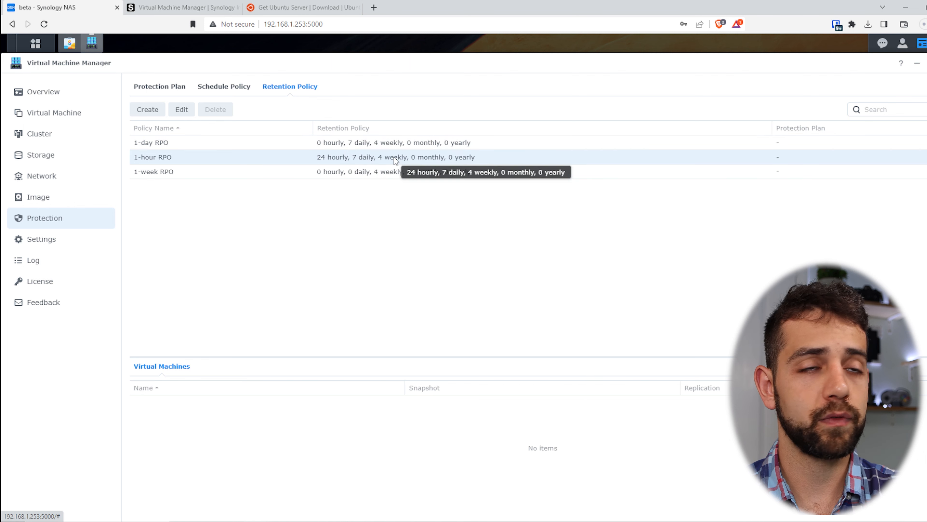
{"action": "left_click", "coordinate": [209, 174]}
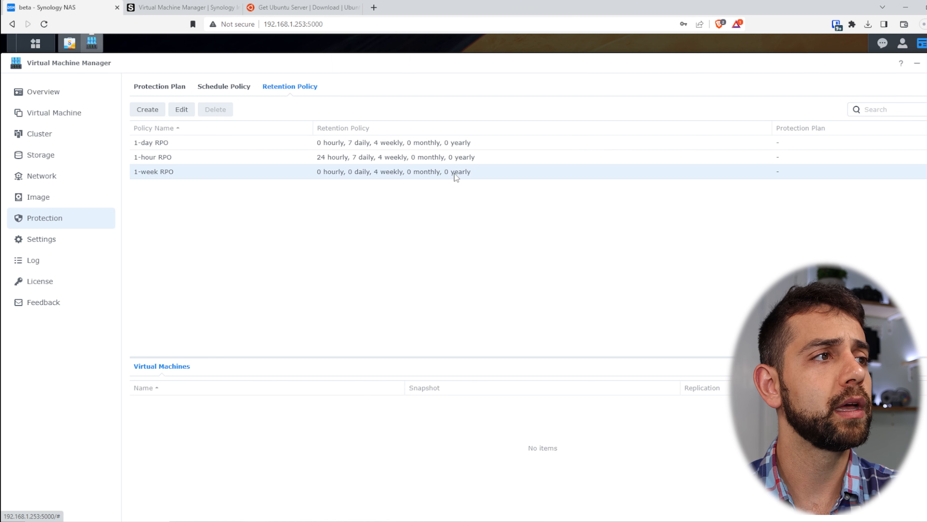
{"action": "left_click", "coordinate": [181, 109]}
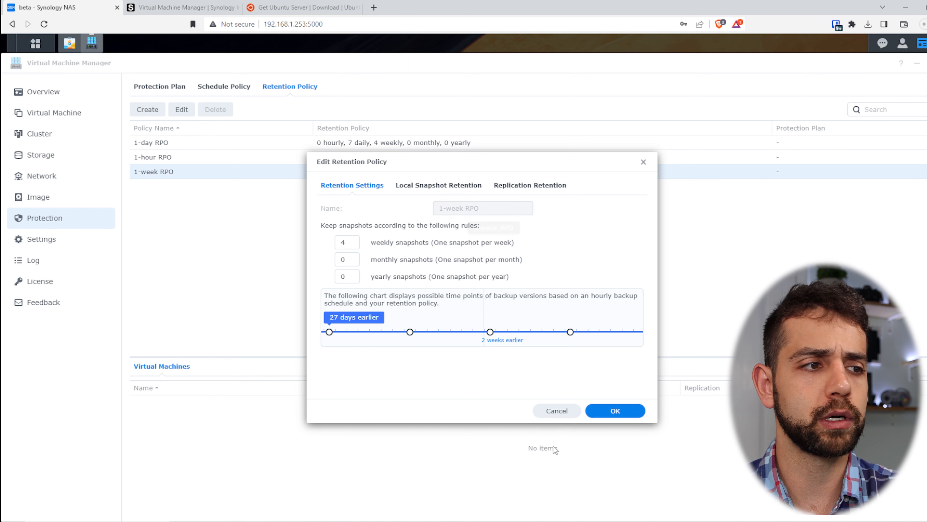
{"action": "left_click", "coordinate": [555, 411]}
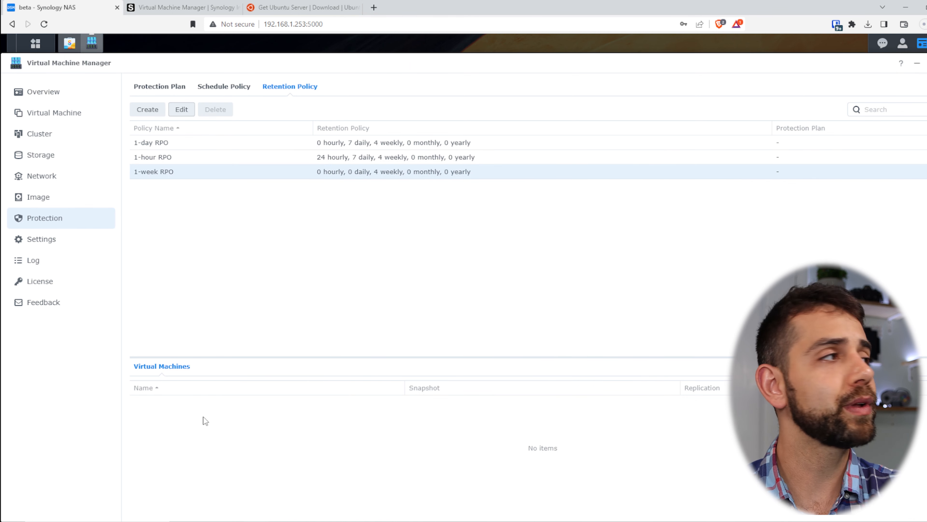
{"action": "left_click", "coordinate": [60, 199]}
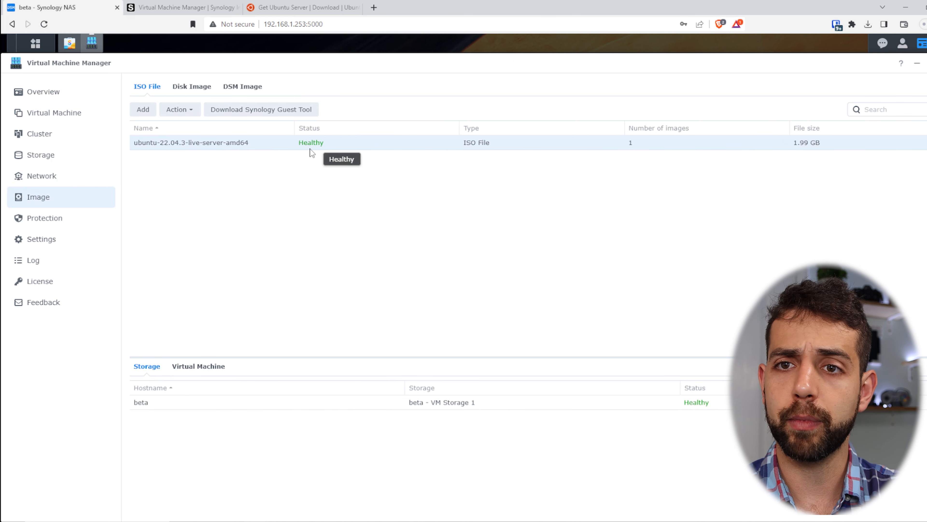
Step: Create a Synology Virtual DSM virtual machine on beta storage, advancing to General Specifications
{"action": "left_click", "coordinate": [244, 85]}
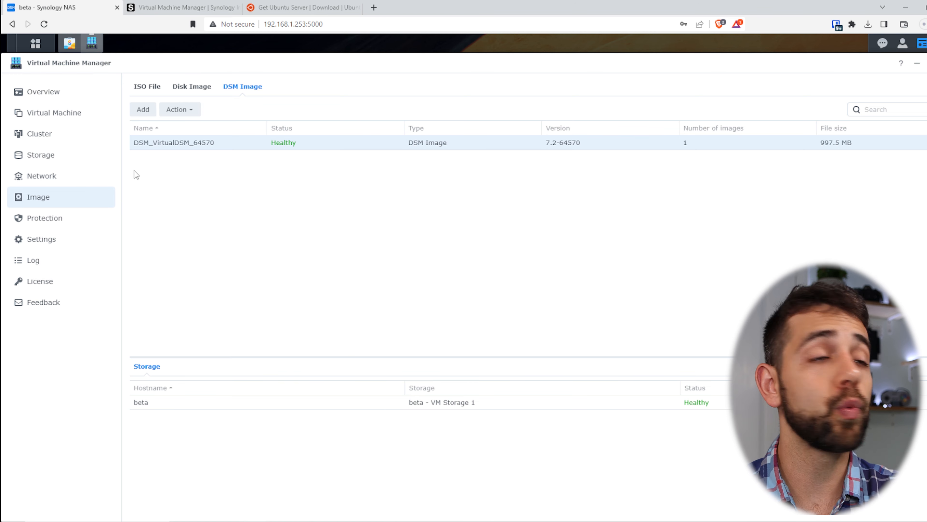
{"action": "left_click", "coordinate": [60, 117]}
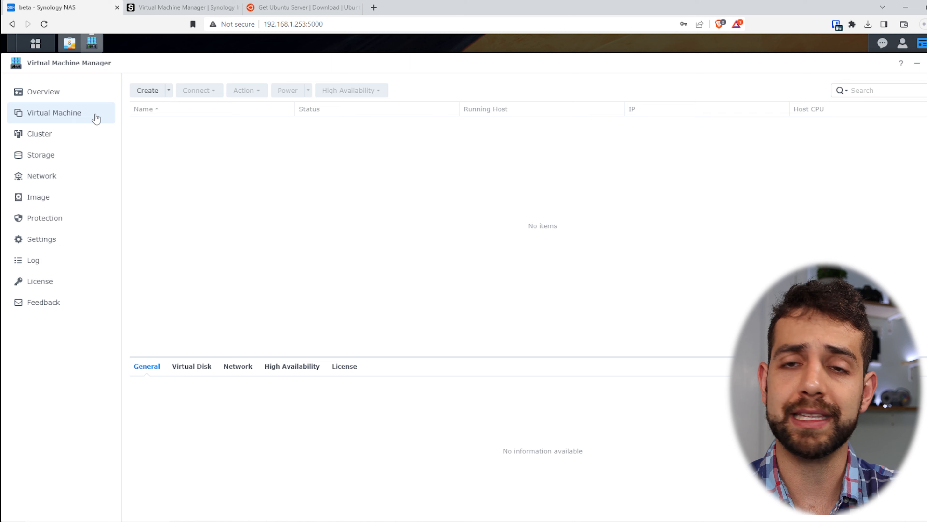
{"action": "left_click", "coordinate": [150, 92]}
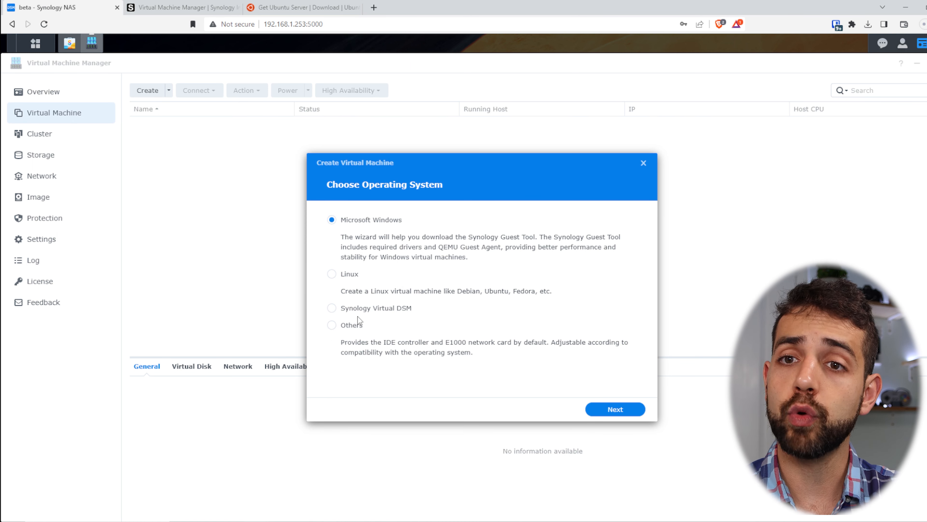
{"action": "left_click", "coordinate": [376, 306]}
{"action": "left_click", "coordinate": [601, 409]}
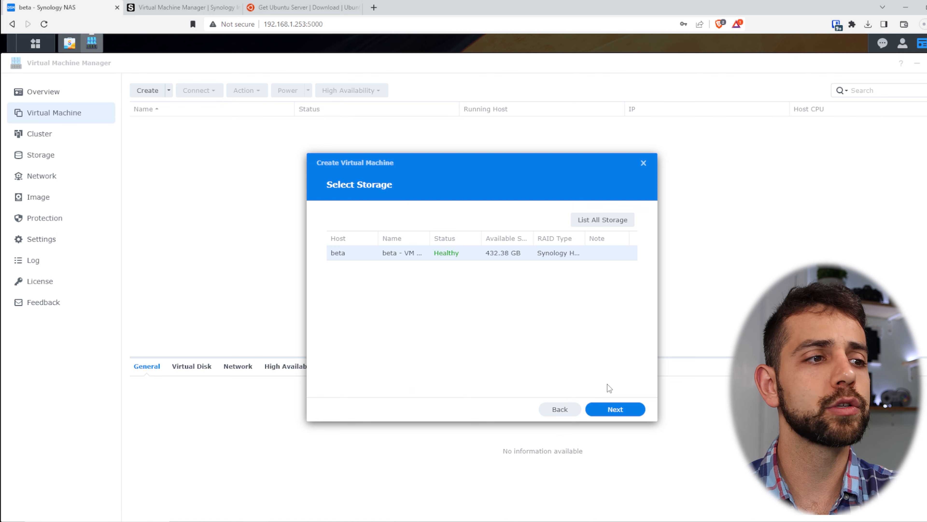
{"action": "left_click", "coordinate": [617, 409]}
{"action": "left_click", "coordinate": [515, 224]}
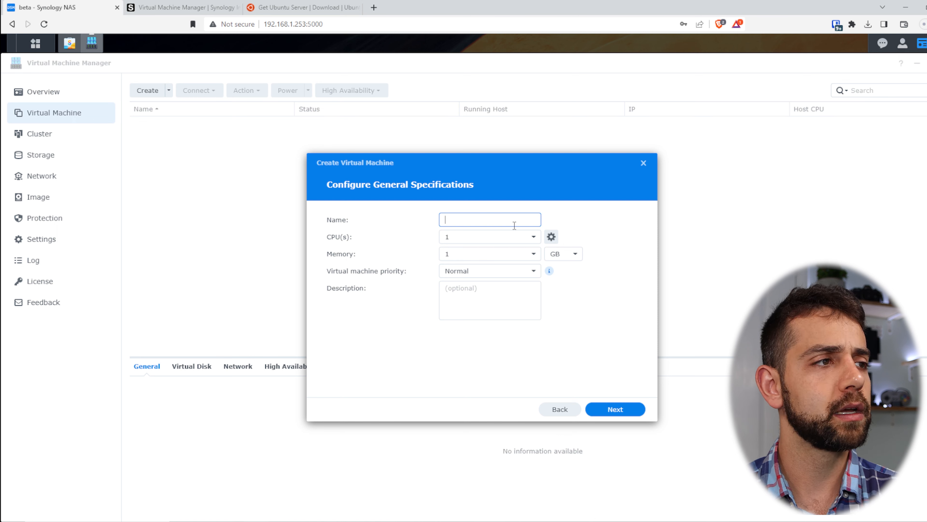
Step: Name the VM sauberlab with 1 CPU, 4 GB memory and Normal priority, then continue
{"action": "type", "text": "sauberlab"}
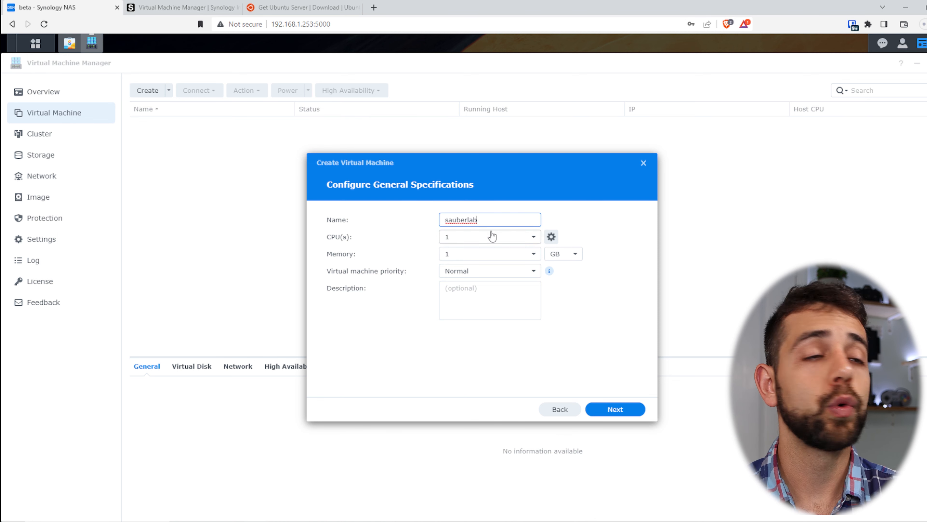
{"action": "left_click", "coordinate": [517, 254]}
{"action": "type", "text": "4"}
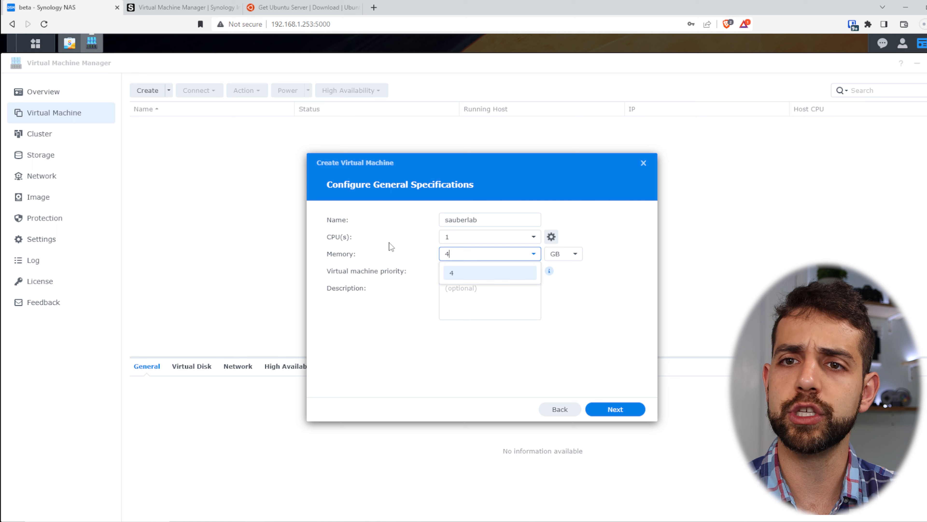
{"action": "left_click", "coordinate": [482, 272]}
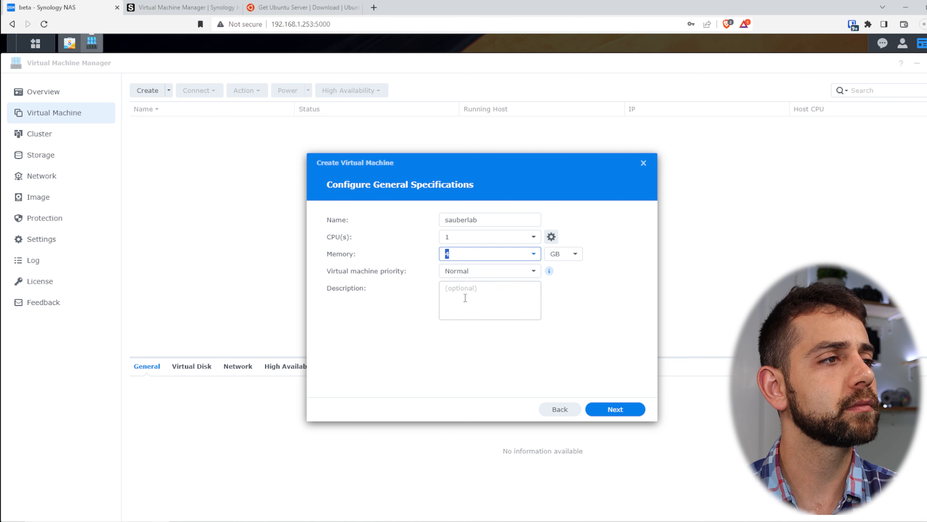
{"action": "left_click", "coordinate": [485, 272]}
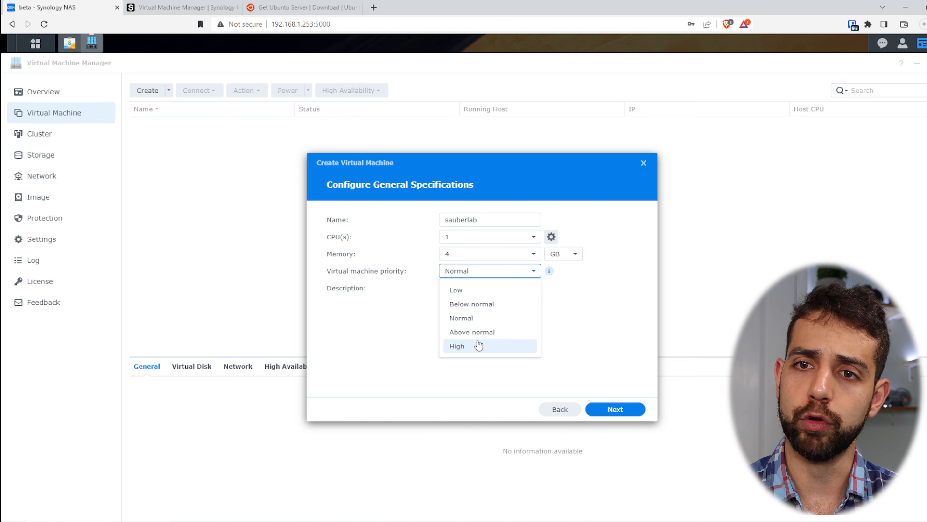
{"action": "left_click", "coordinate": [491, 317]}
{"action": "left_click", "coordinate": [512, 298]}
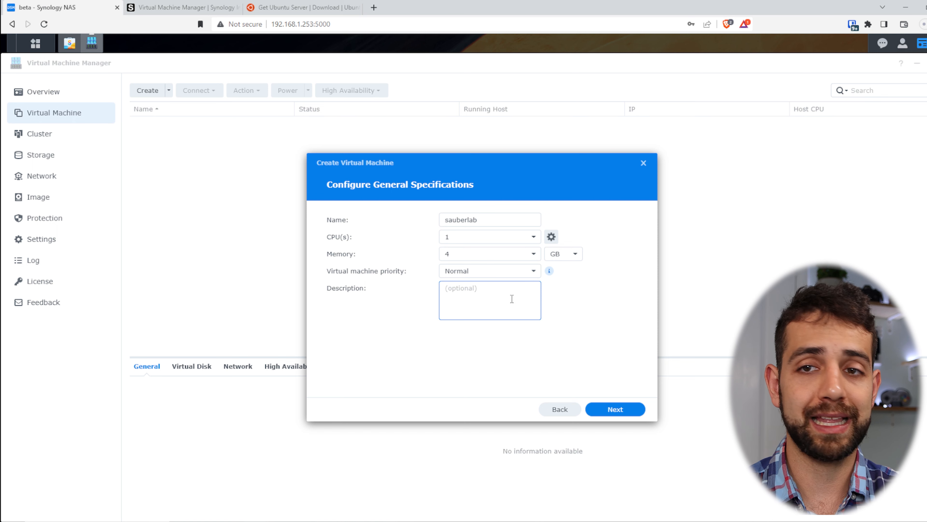
{"action": "left_click", "coordinate": [616, 411]}
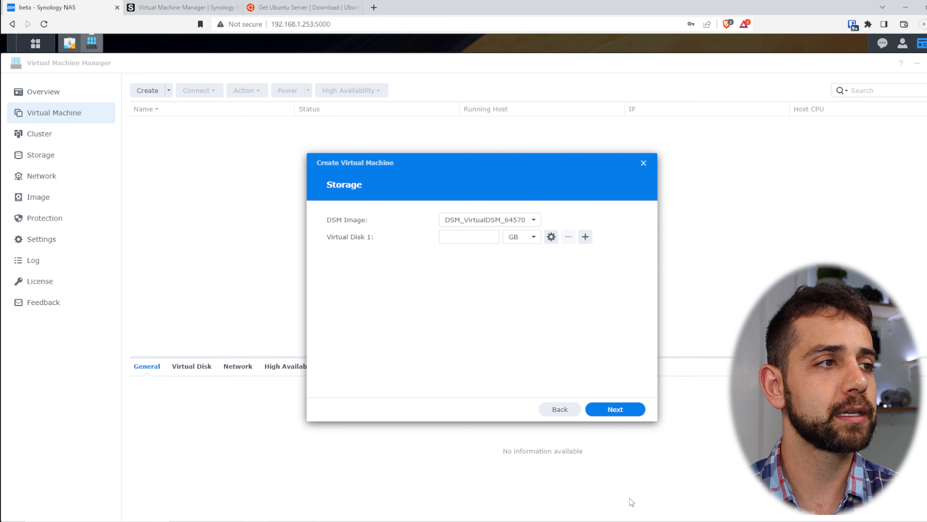
Step: Choose the DSM_VirtualDSM_64570 image and set Virtual Disk 1 to 50 GB
{"action": "left_click", "coordinate": [534, 222]}
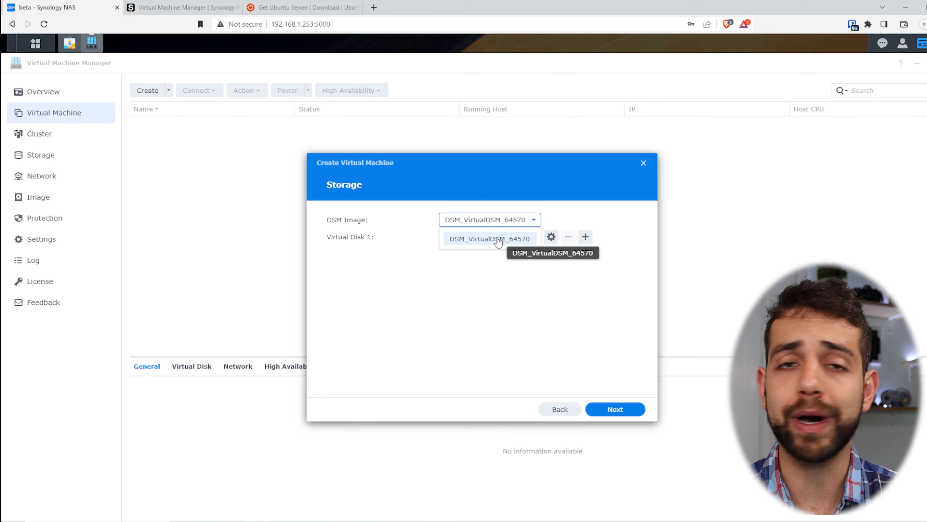
{"action": "left_click", "coordinate": [491, 309]}
{"action": "left_click", "coordinate": [452, 238]}
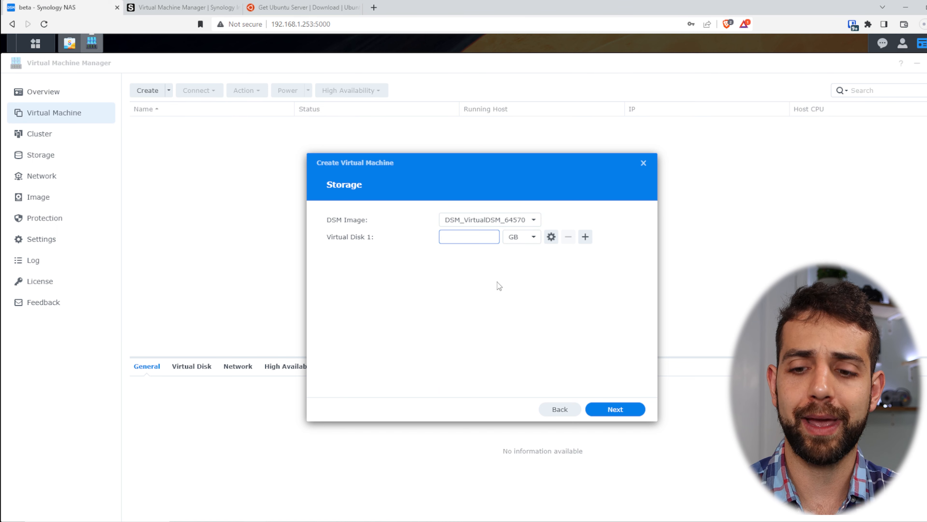
{"action": "type", "text": "50"}
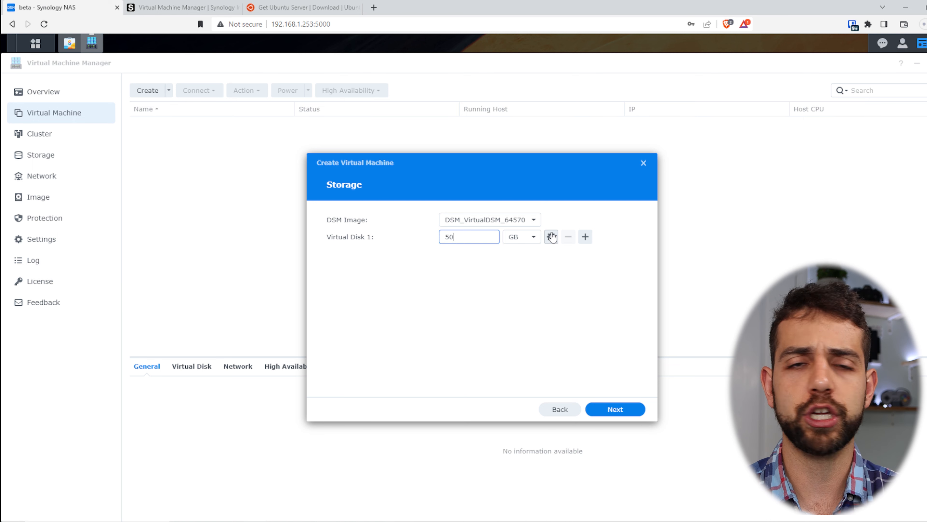
{"action": "left_click", "coordinate": [552, 241]}
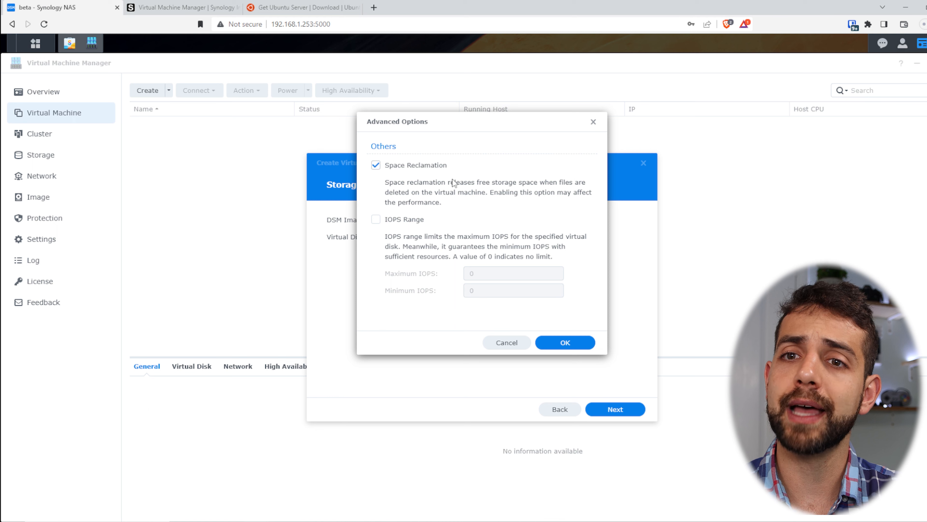
{"action": "left_click", "coordinate": [393, 222]}
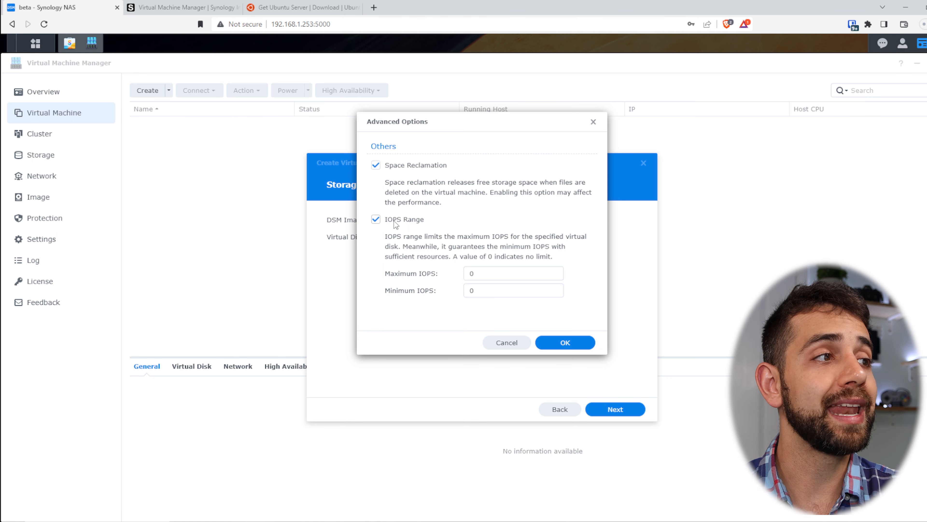
{"action": "left_click", "coordinate": [403, 218]}
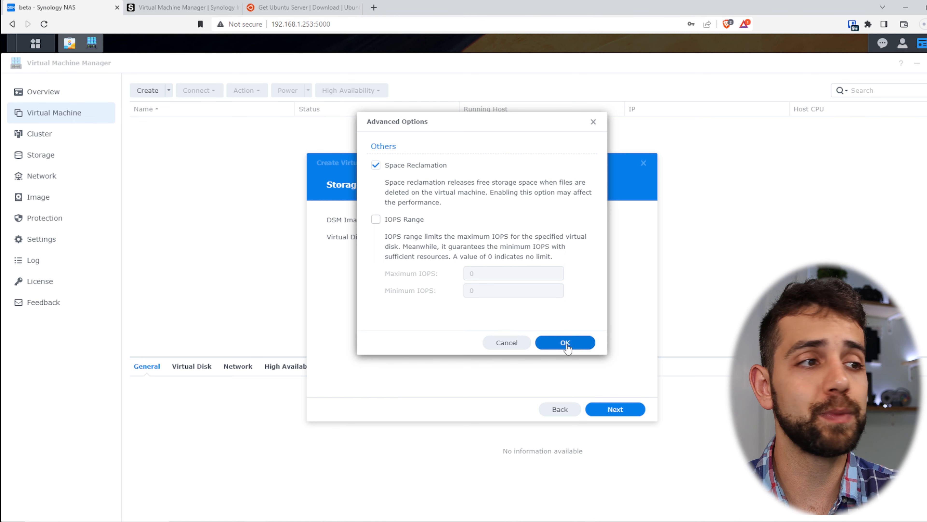
{"action": "left_click", "coordinate": [576, 347]}
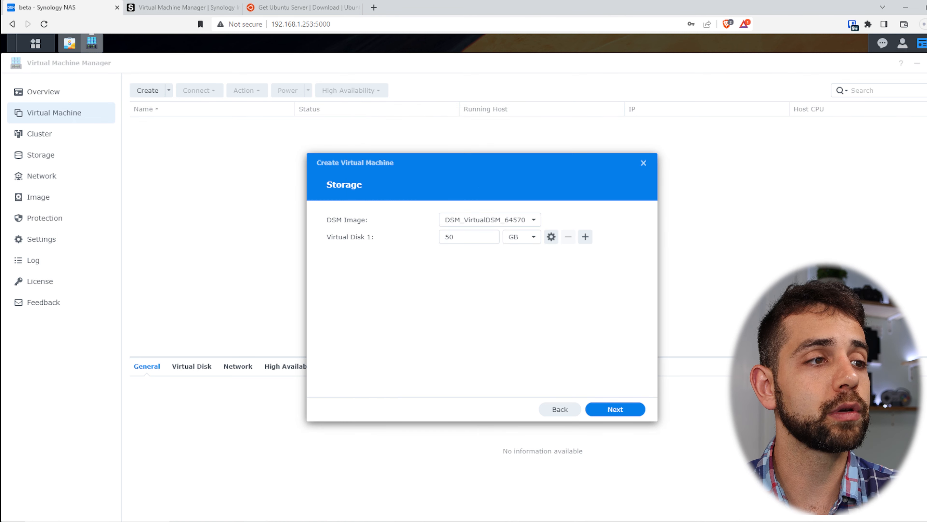
Step: Keep Default VM Network with DHCP IPv4 addressing and advance to Other Settings
{"action": "left_click", "coordinate": [632, 410]}
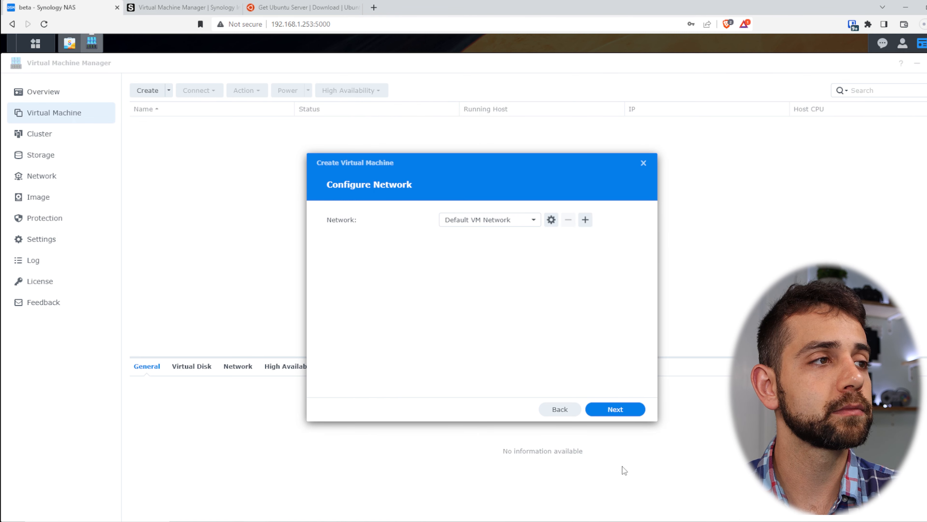
{"action": "left_click", "coordinate": [514, 224]}
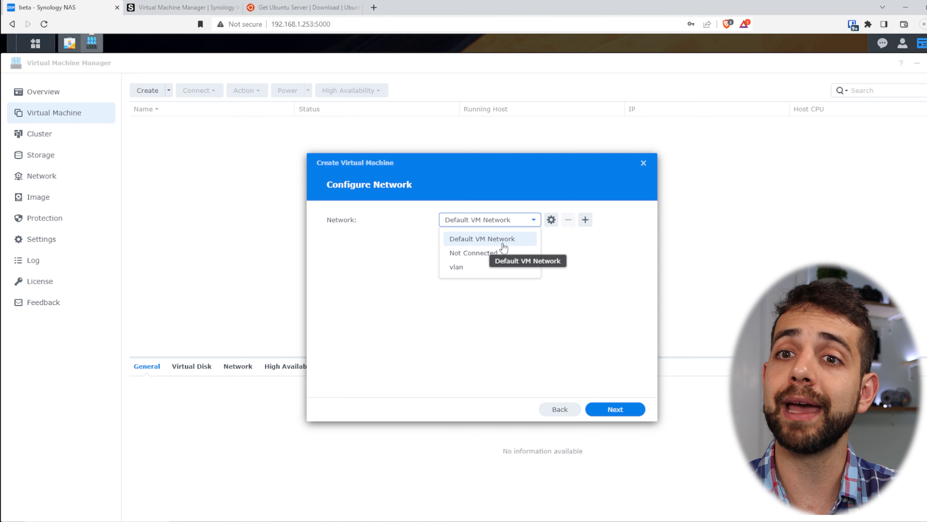
{"action": "left_click", "coordinate": [526, 239]}
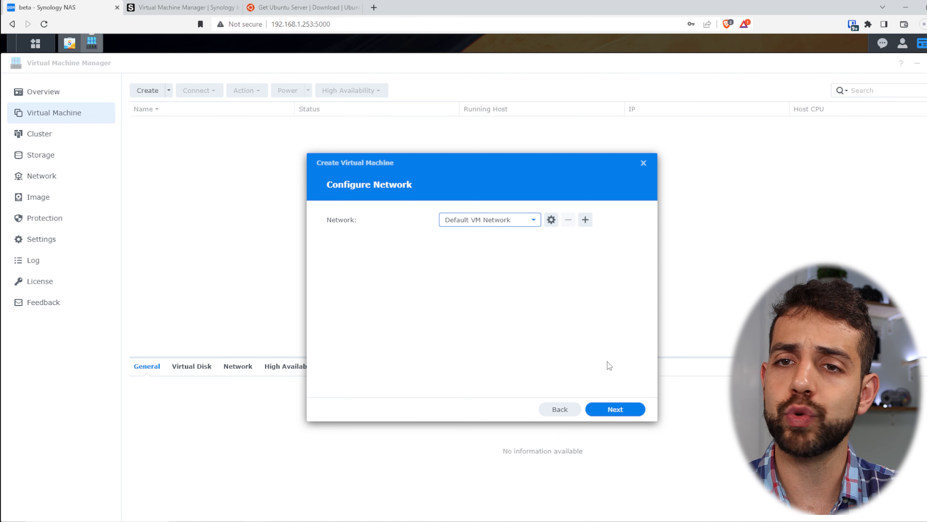
{"action": "left_click", "coordinate": [551, 220]}
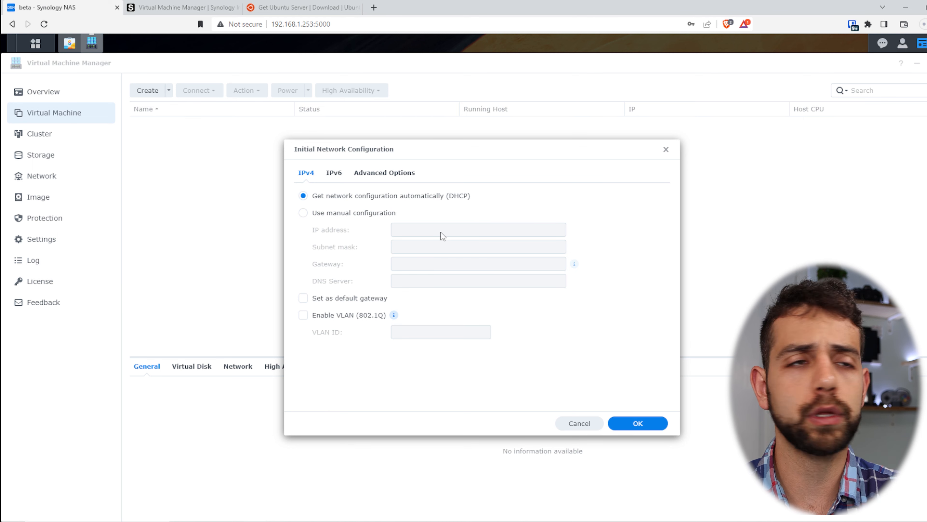
{"action": "left_click", "coordinate": [367, 212]}
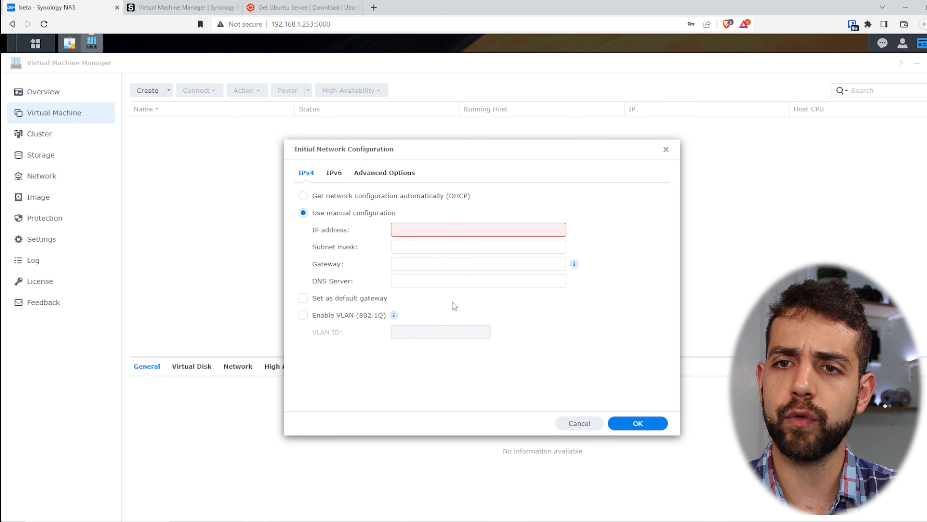
{"action": "left_click", "coordinate": [364, 193]}
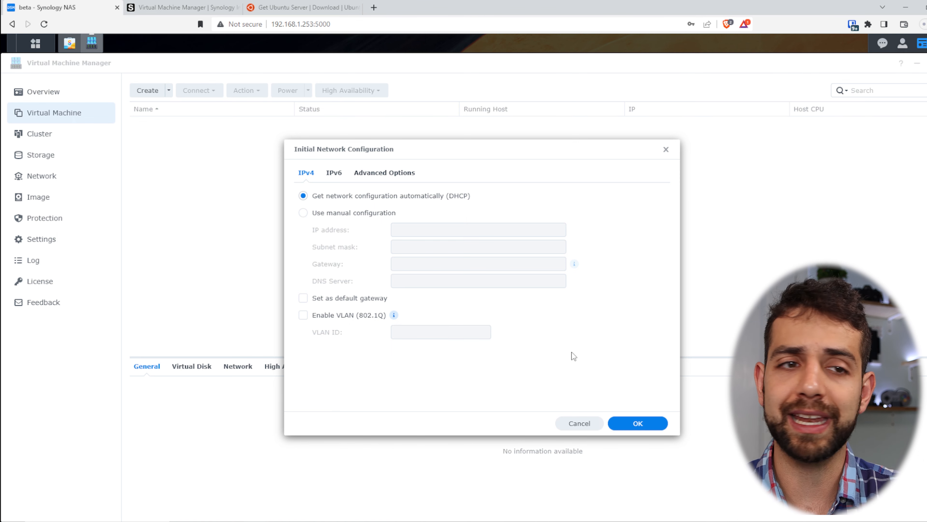
{"action": "left_click", "coordinate": [631, 423]}
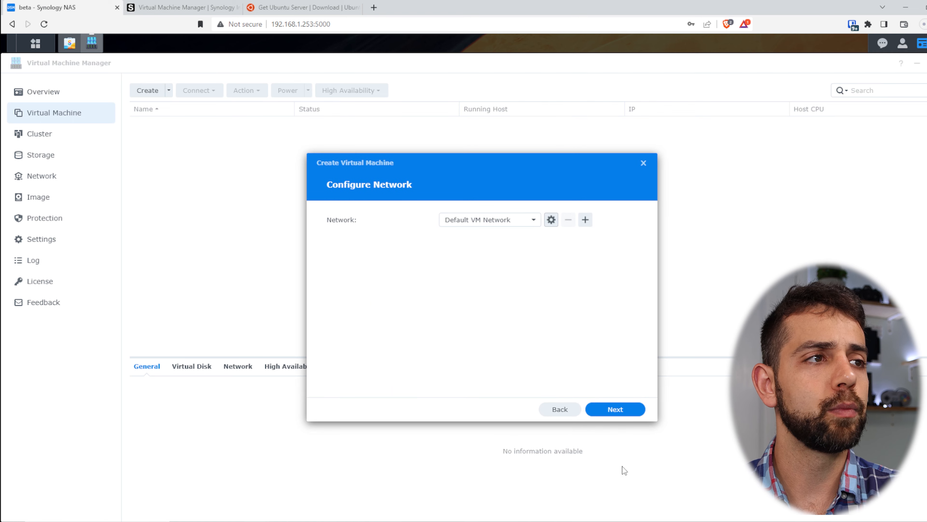
{"action": "left_click", "coordinate": [538, 223]}
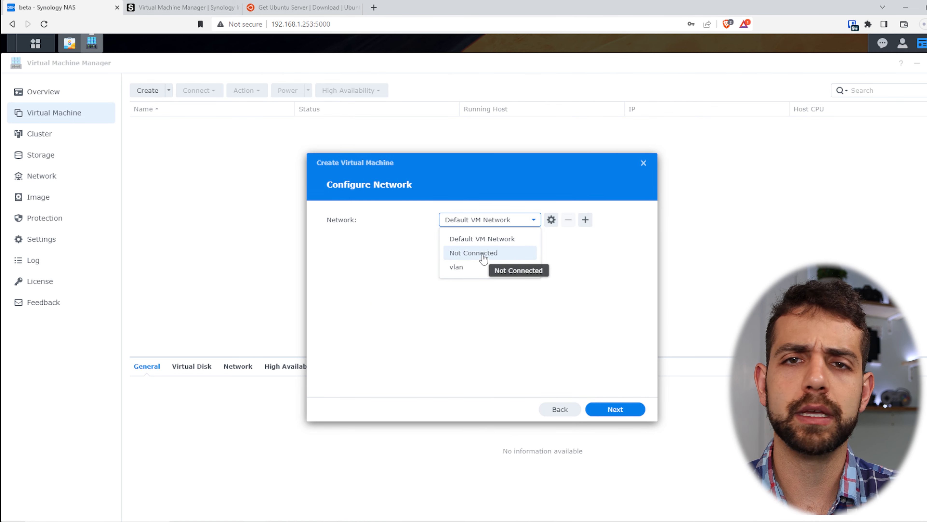
{"action": "left_click", "coordinate": [603, 313]}
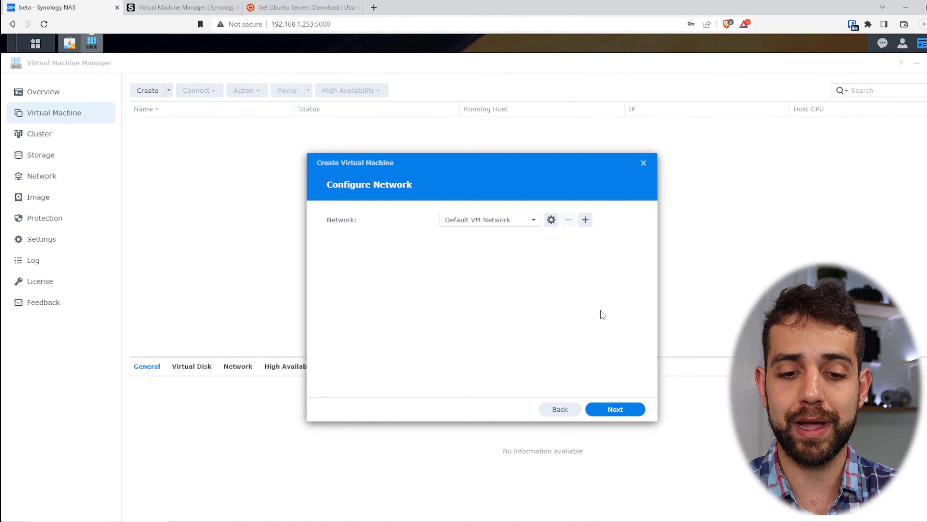
{"action": "left_click", "coordinate": [630, 410]}
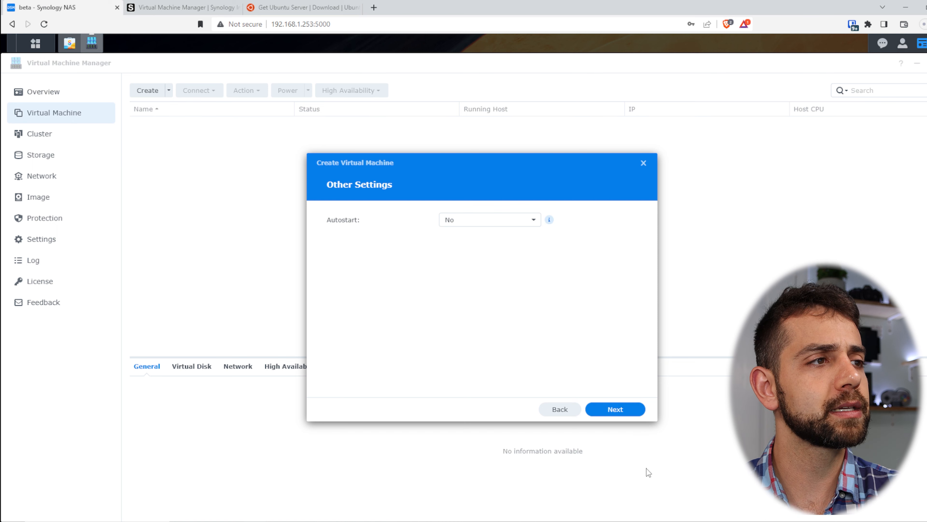
Step: Leave Autostart at No and continue to power management permissions
{"action": "left_click", "coordinate": [488, 226]}
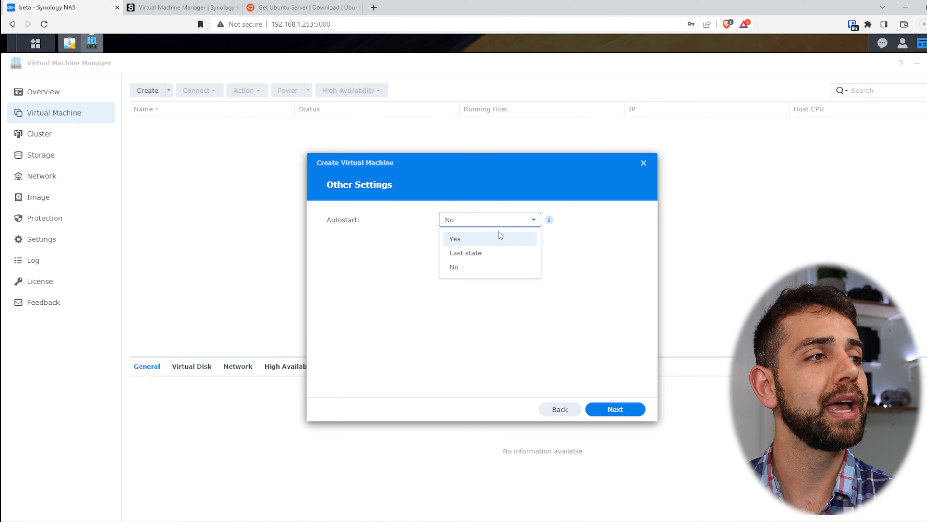
{"action": "left_click", "coordinate": [616, 324]}
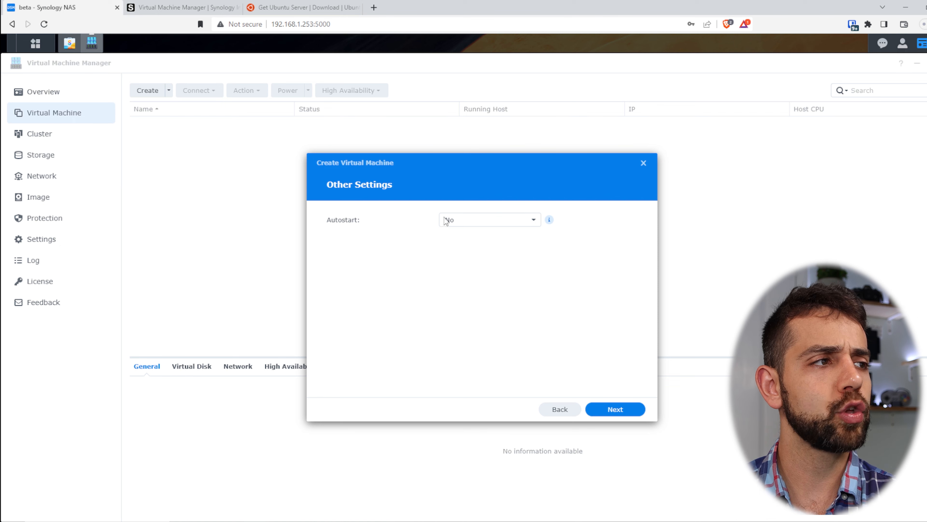
{"action": "left_click", "coordinate": [630, 409]}
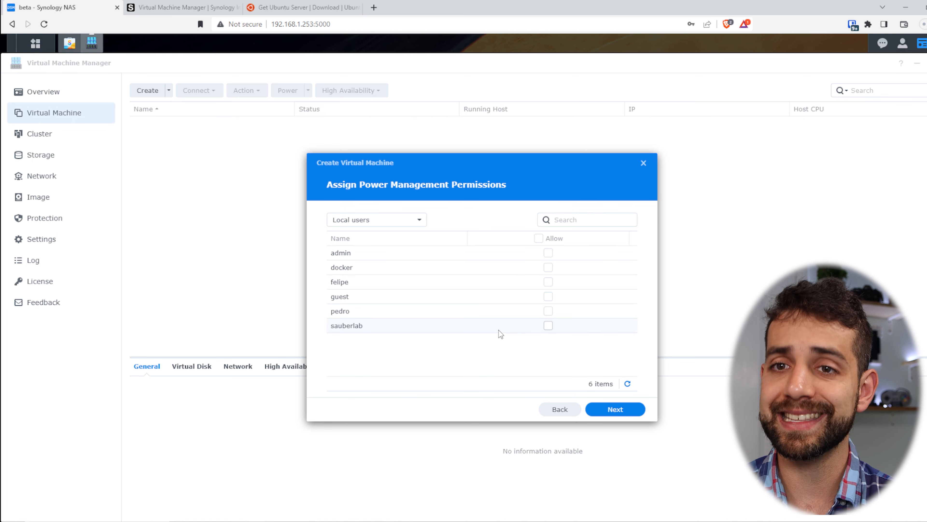
Step: Allow one local user to manage power, then finish the sauberlab VM at the Summary
{"action": "left_click", "coordinate": [381, 221]}
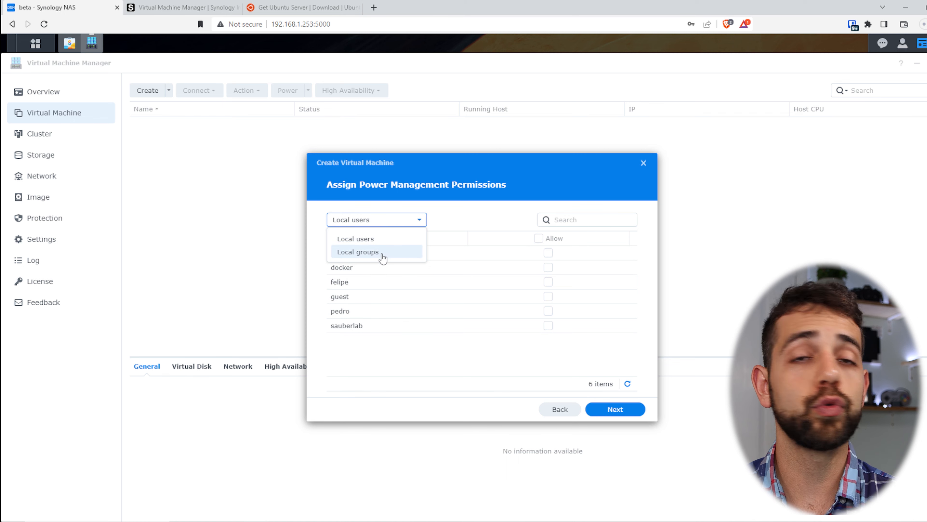
{"action": "left_click", "coordinate": [457, 378]}
{"action": "left_click", "coordinate": [551, 325]}
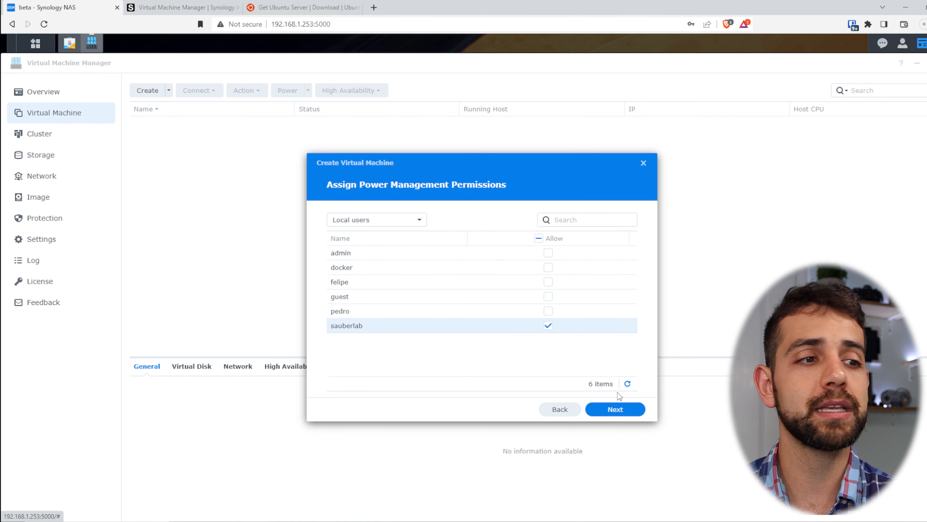
{"action": "left_click", "coordinate": [633, 411]}
{"action": "left_click", "coordinate": [621, 411]}
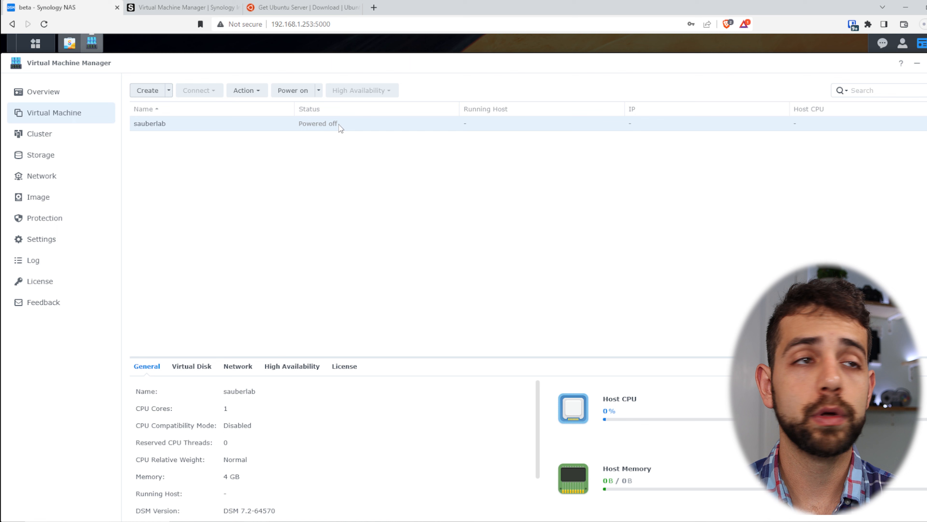
Step: Power on the sauberlab VM from its context menu
{"action": "right_click", "coordinate": [307, 126]}
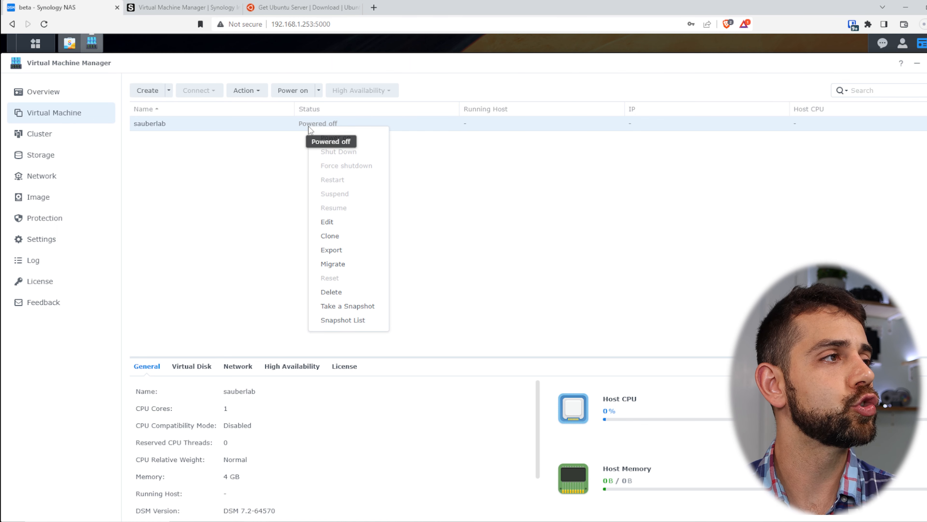
{"action": "left_click", "coordinate": [349, 140]}
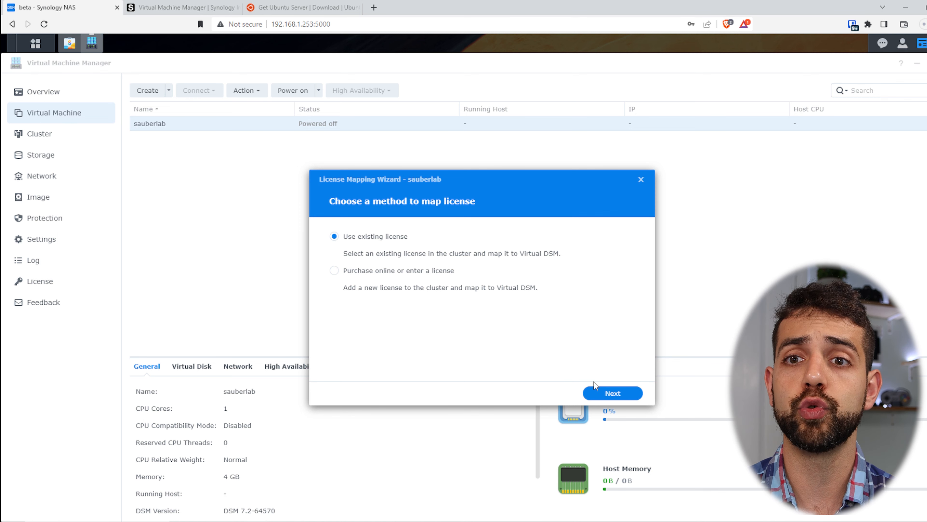
Step: Map the existing Free license to sauberlab so it starts powering on
{"action": "left_click", "coordinate": [609, 394]}
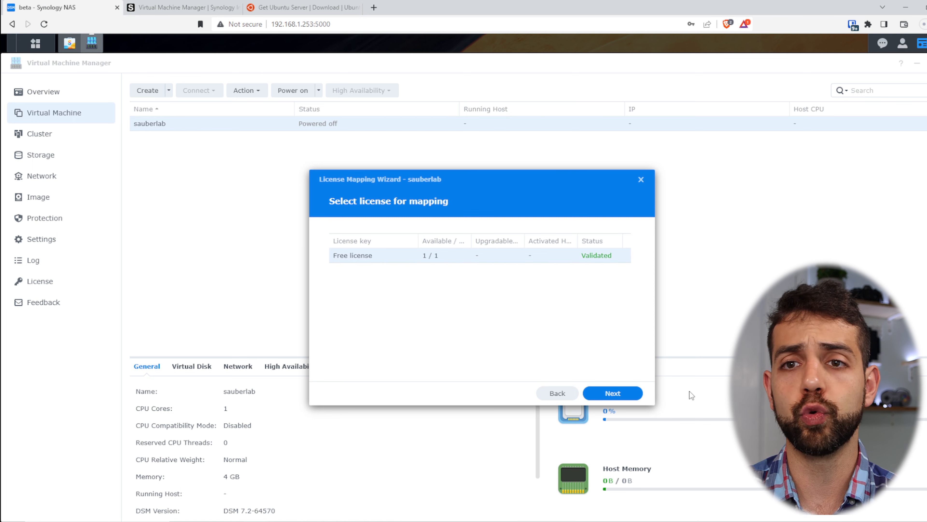
{"action": "left_click", "coordinate": [612, 396]}
{"action": "left_click", "coordinate": [613, 387]}
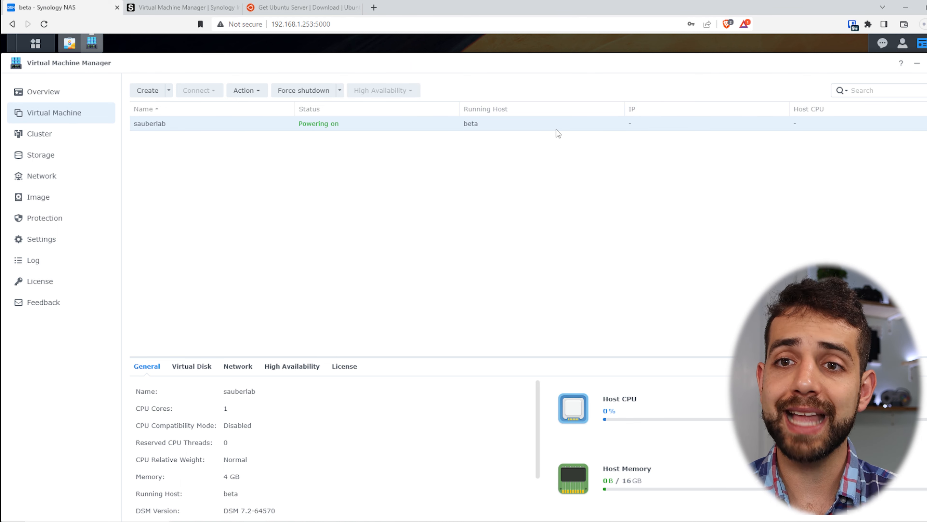
Step: Review sauberlab's Virtual Disk, Network, High Availability and License tabs, ending on General
{"action": "left_click", "coordinate": [194, 366]}
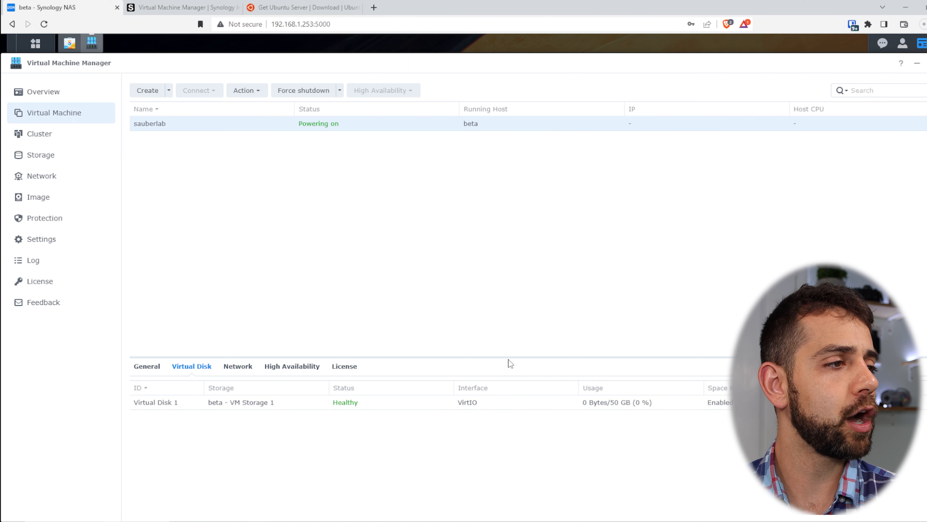
{"action": "left_click", "coordinate": [239, 369]}
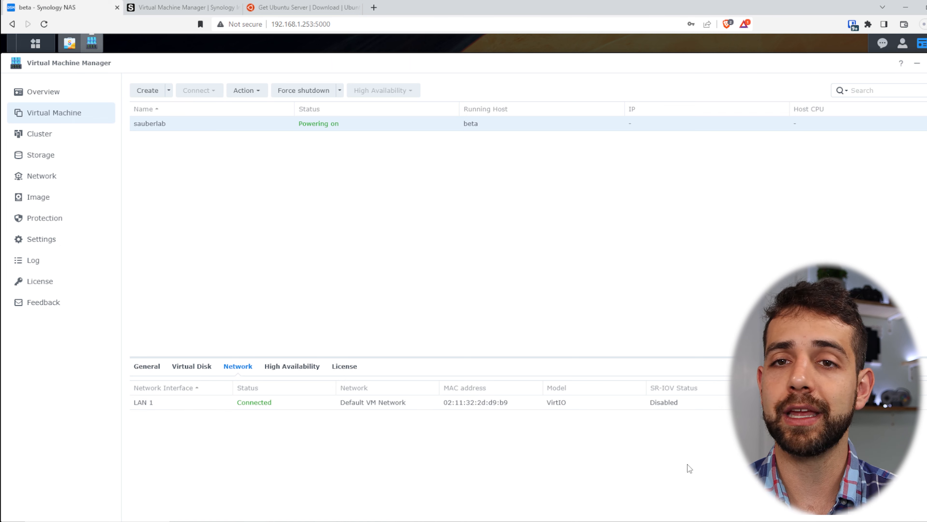
{"action": "left_click", "coordinate": [303, 369]}
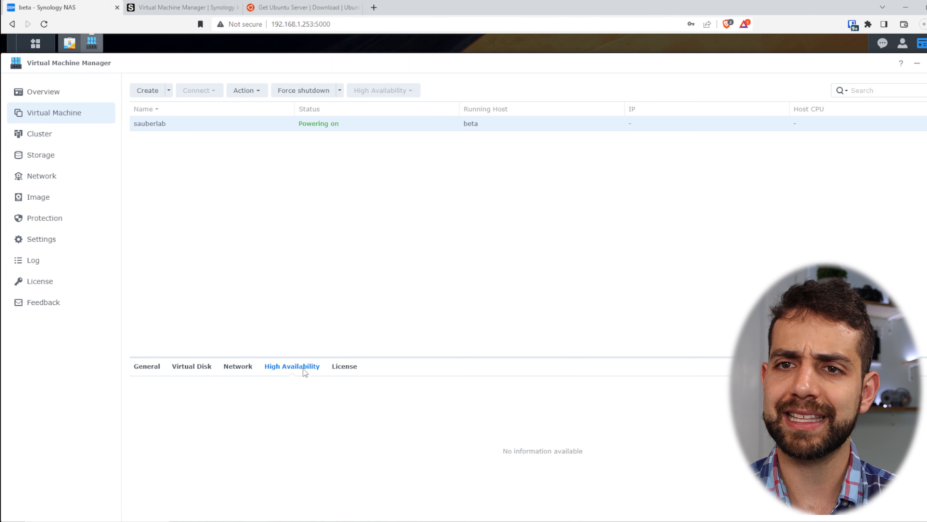
{"action": "left_click", "coordinate": [342, 370]}
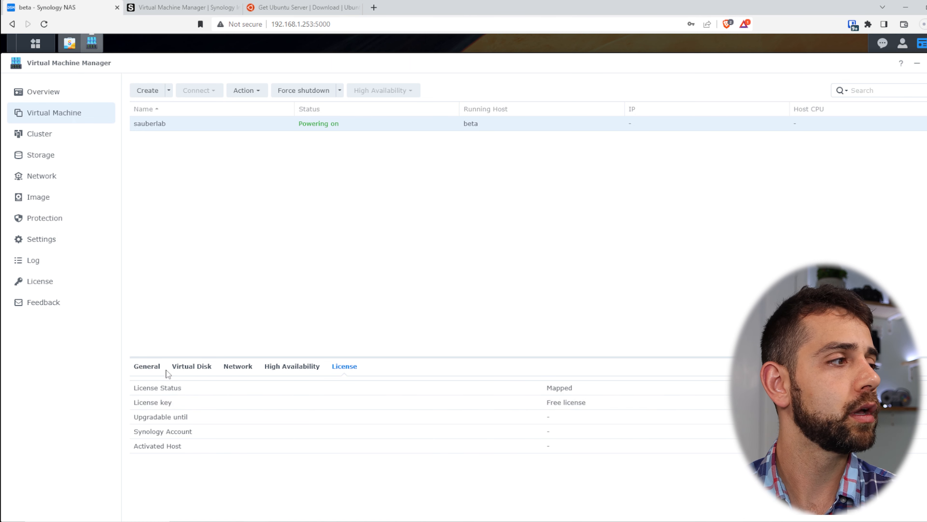
{"action": "left_click", "coordinate": [150, 369]}
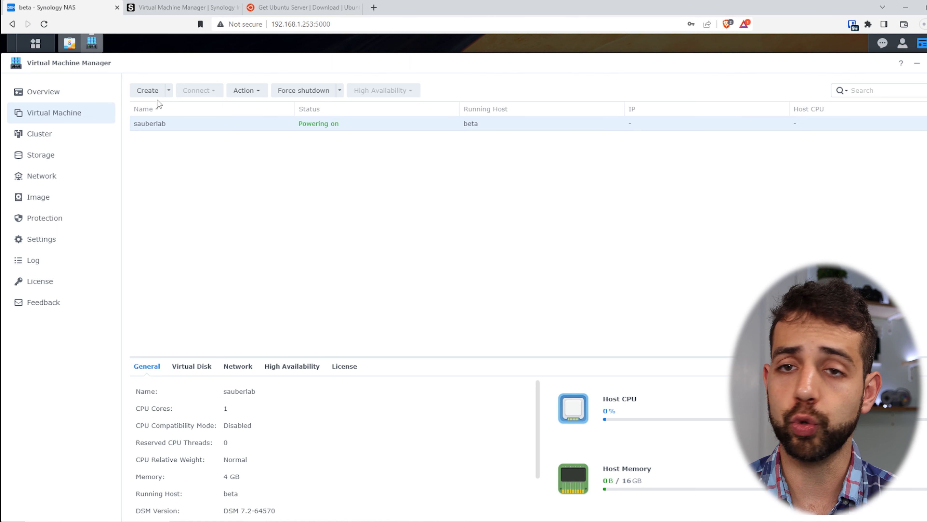
Step: Begin a new Linux virtual machine and proceed to storage selection
{"action": "left_click", "coordinate": [149, 90]}
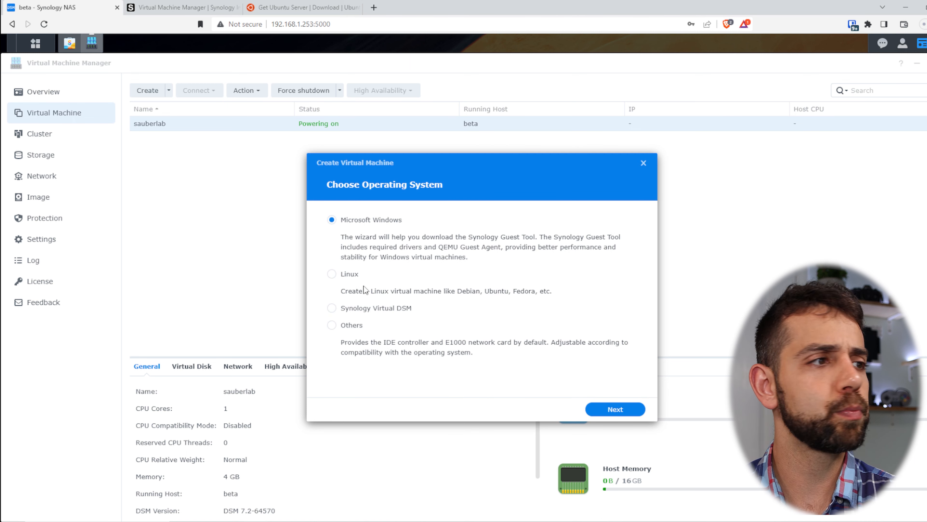
{"action": "left_click", "coordinate": [349, 274]}
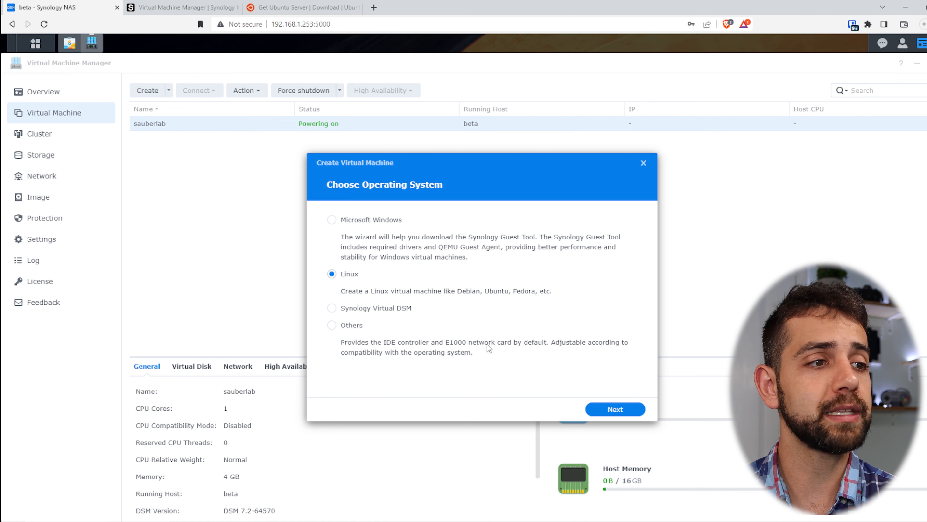
{"action": "left_click", "coordinate": [628, 416]}
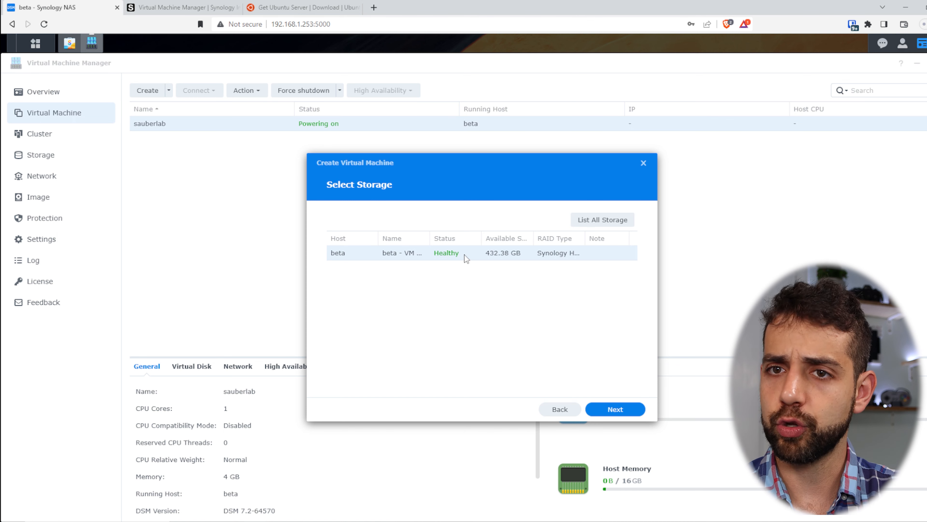
Step: Keep the beta storage, name the VM ubuntu and give it 4 GB memory
{"action": "left_click", "coordinate": [616, 407]}
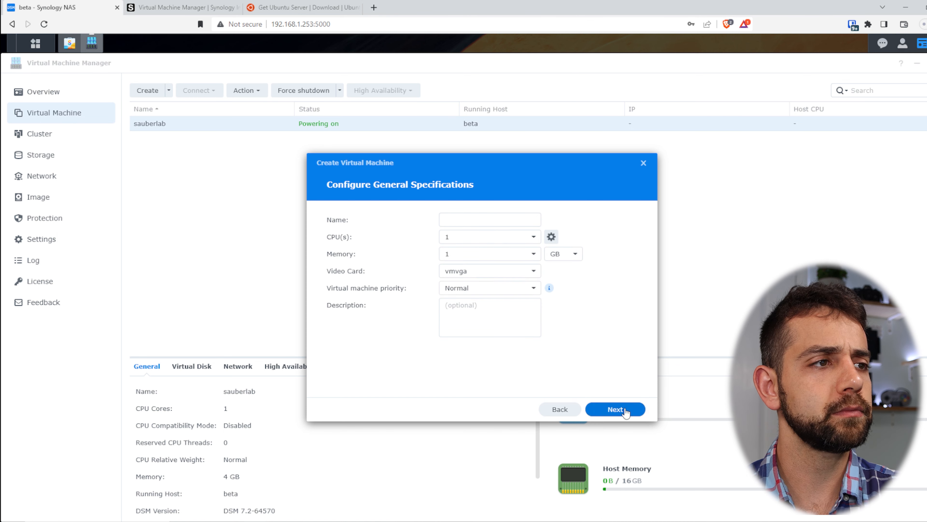
{"action": "left_click", "coordinate": [480, 221]}
{"action": "type", "text": "ubuntu"}
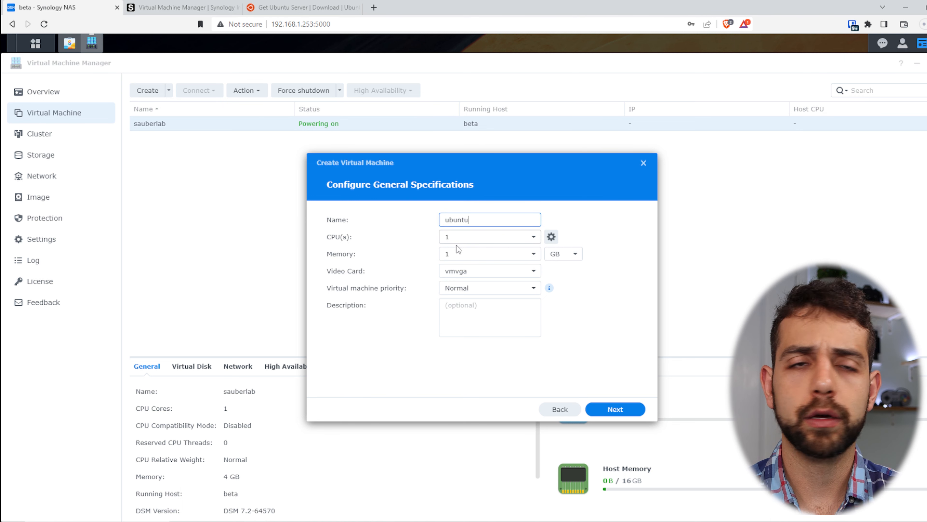
{"action": "left_click", "coordinate": [457, 253]}
{"action": "type", "text": "4"}
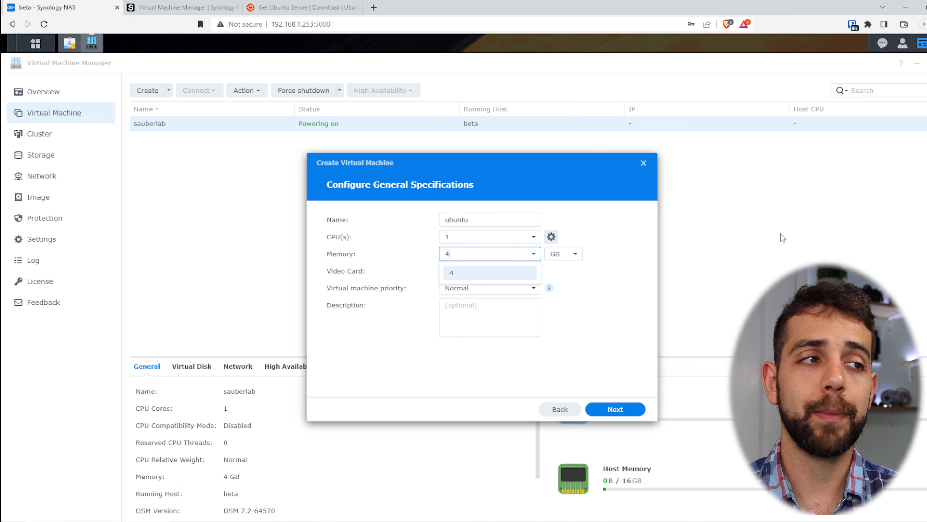
{"action": "left_click", "coordinate": [469, 272]}
Step: Keep vmvga video and Normal priority, then continue to storage
{"action": "left_click", "coordinate": [471, 277]}
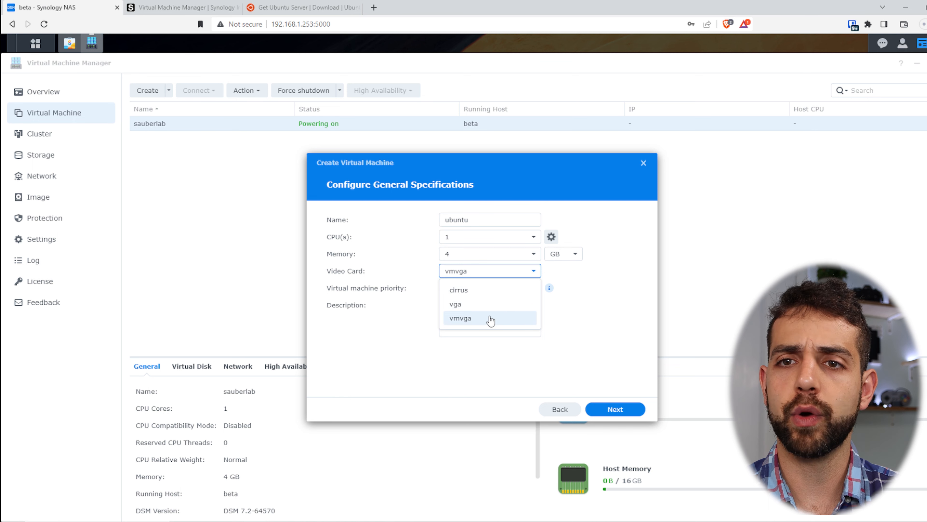
{"action": "left_click", "coordinate": [581, 322]}
{"action": "left_click", "coordinate": [467, 276]}
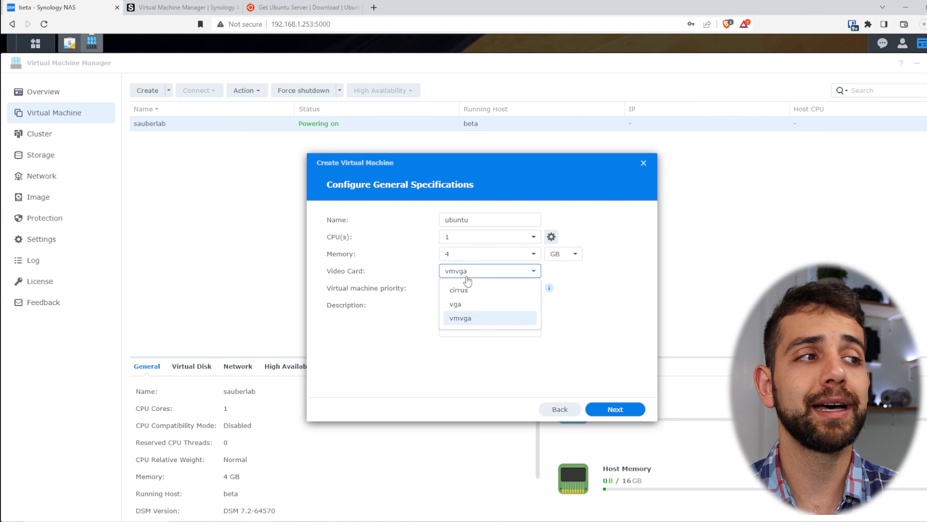
{"action": "left_click", "coordinate": [583, 331]}
{"action": "left_click", "coordinate": [472, 288]}
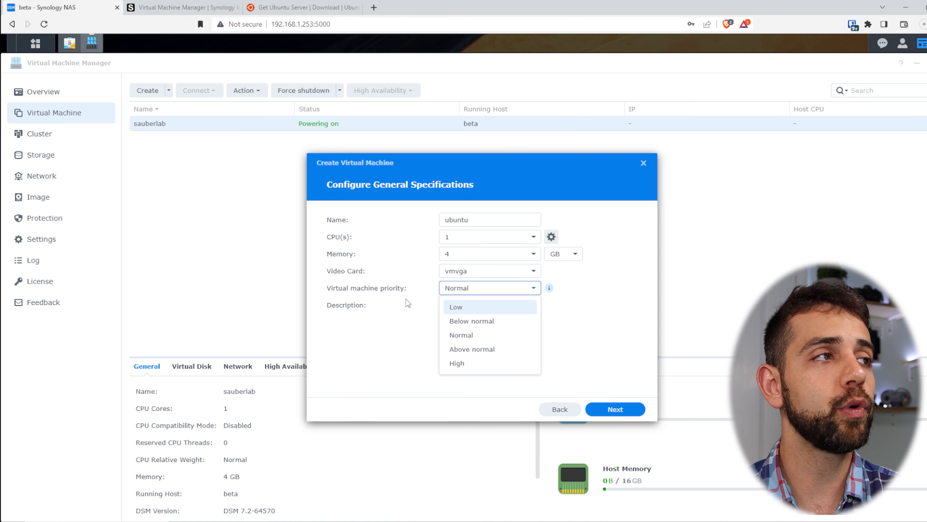
{"action": "left_click", "coordinate": [614, 310]}
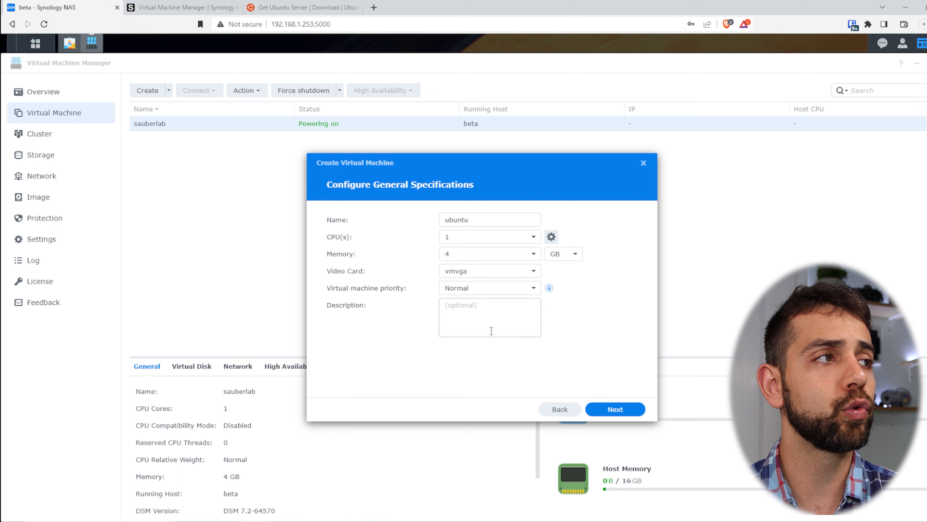
{"action": "left_click", "coordinate": [628, 414]}
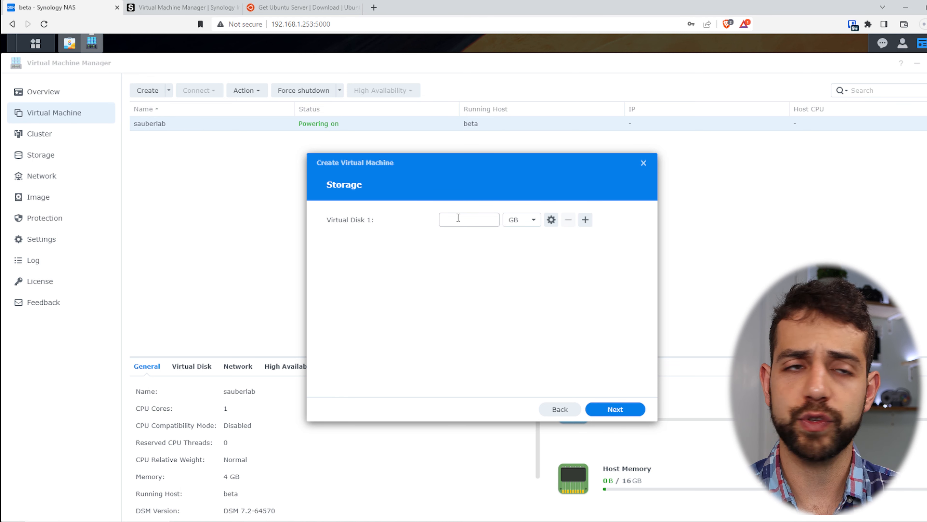
Step: Set Virtual Disk 1 to 50 GB and enable Space Reclamation in its advanced options
{"action": "left_click", "coordinate": [468, 223]}
{"action": "type", "text": "50"}
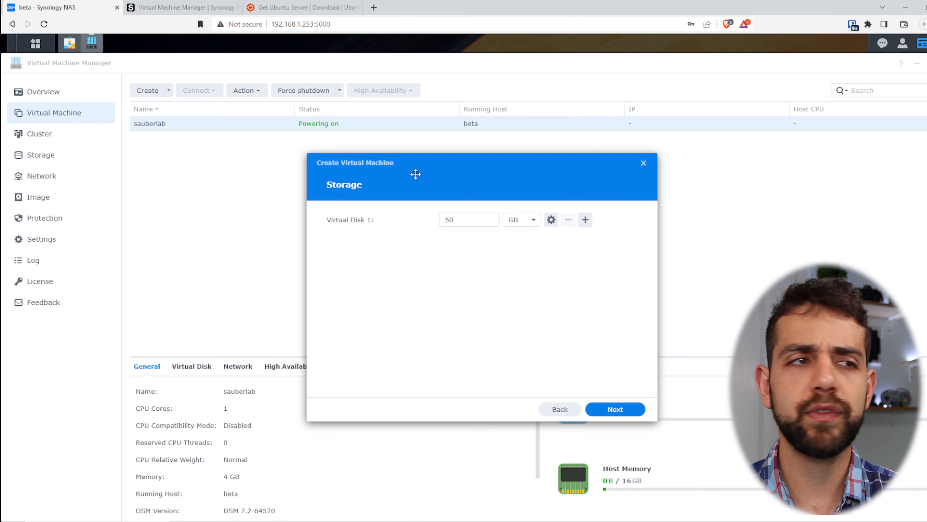
{"action": "left_click", "coordinate": [557, 223]}
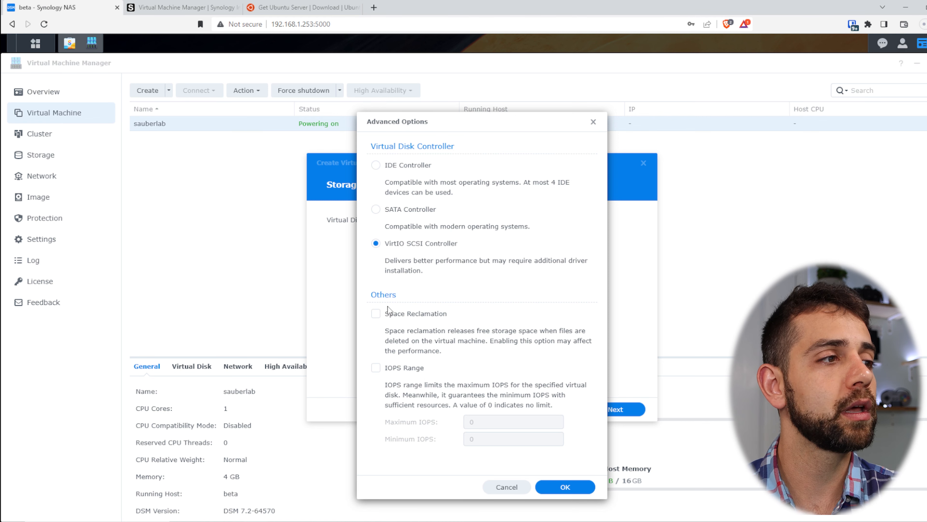
{"action": "left_click", "coordinate": [399, 316]}
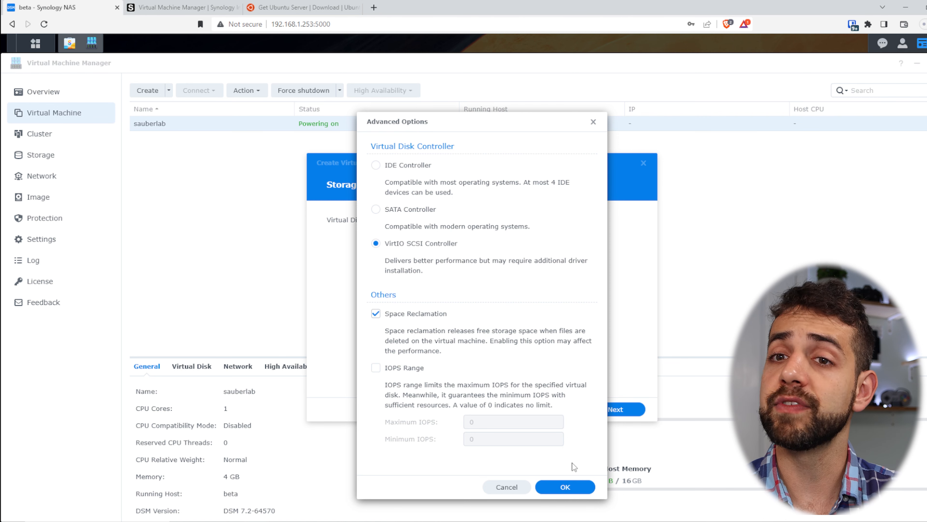
Step: Confirm the disk options and keep the ubuntu VM on Default VM Network
{"action": "left_click", "coordinate": [566, 488]}
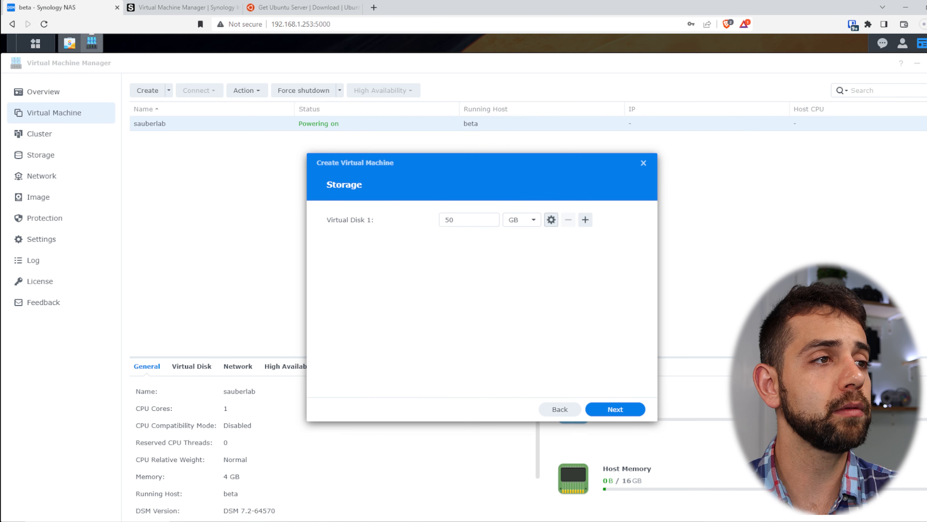
{"action": "left_click", "coordinate": [625, 409]}
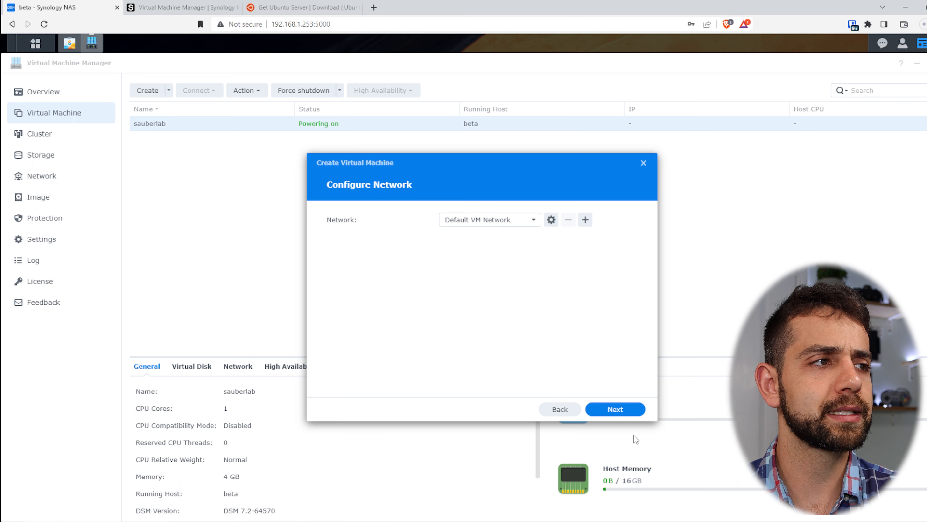
{"action": "left_click", "coordinate": [506, 223]}
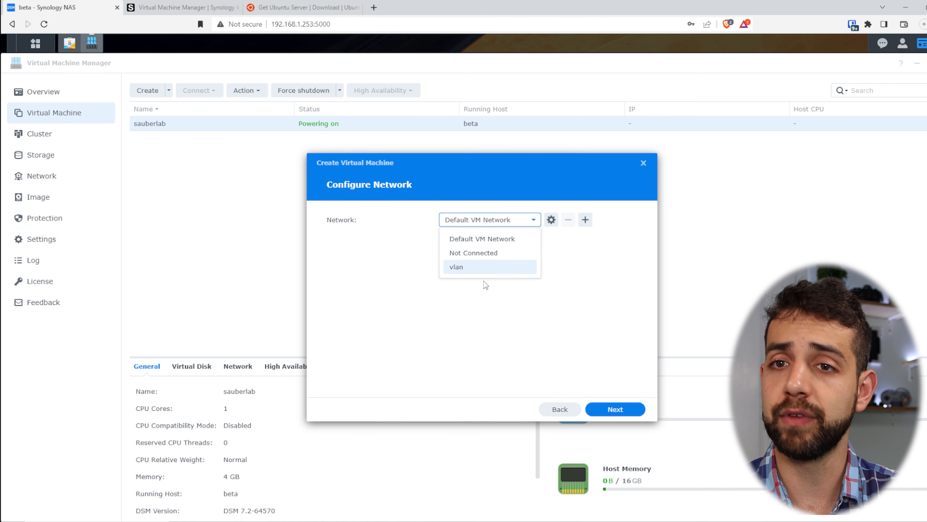
{"action": "left_click", "coordinate": [506, 235]}
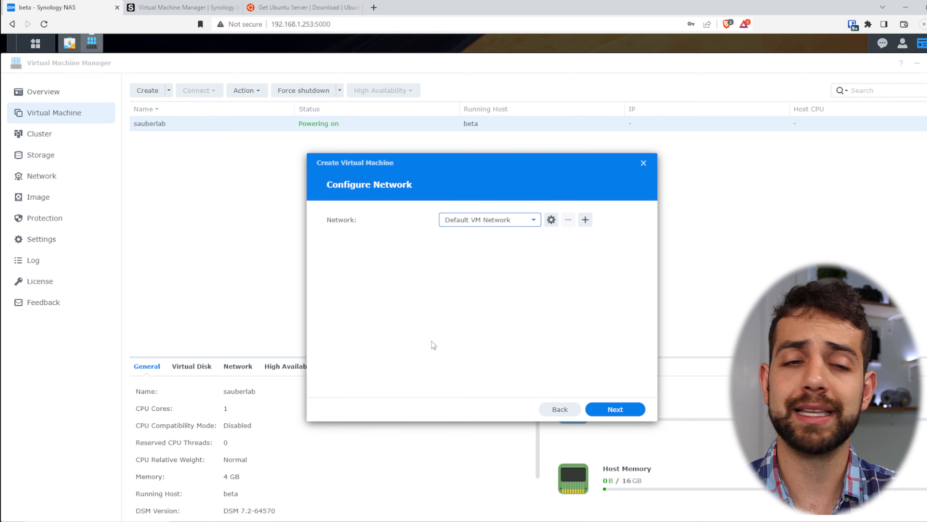
{"action": "left_click", "coordinate": [623, 410]}
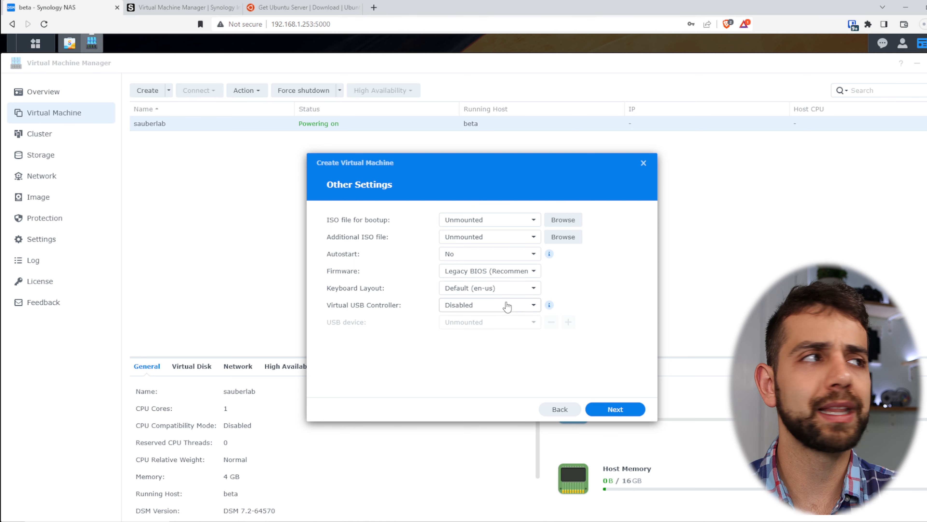
Step: Review the bootup ISO, set Autostart to Yes and keep Legacy BIOS firmware
{"action": "left_click", "coordinate": [502, 220]}
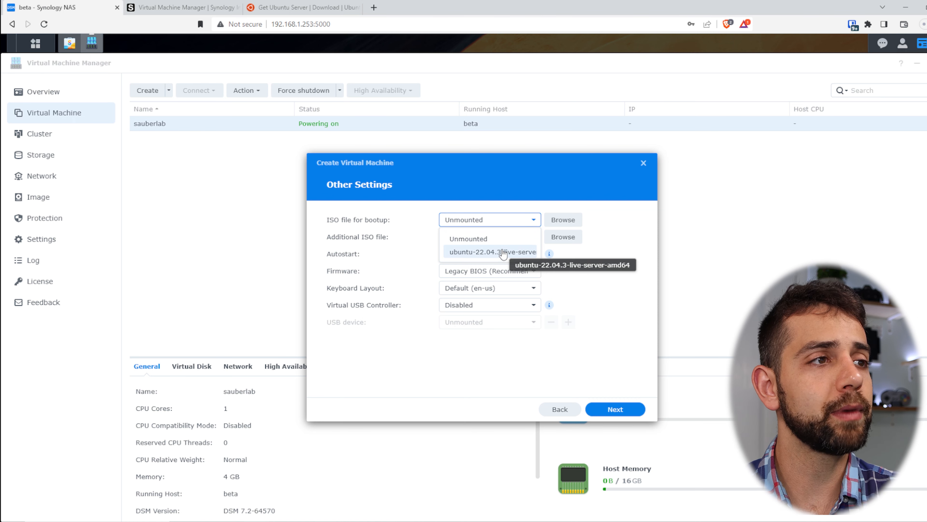
{"action": "left_click", "coordinate": [564, 220]}
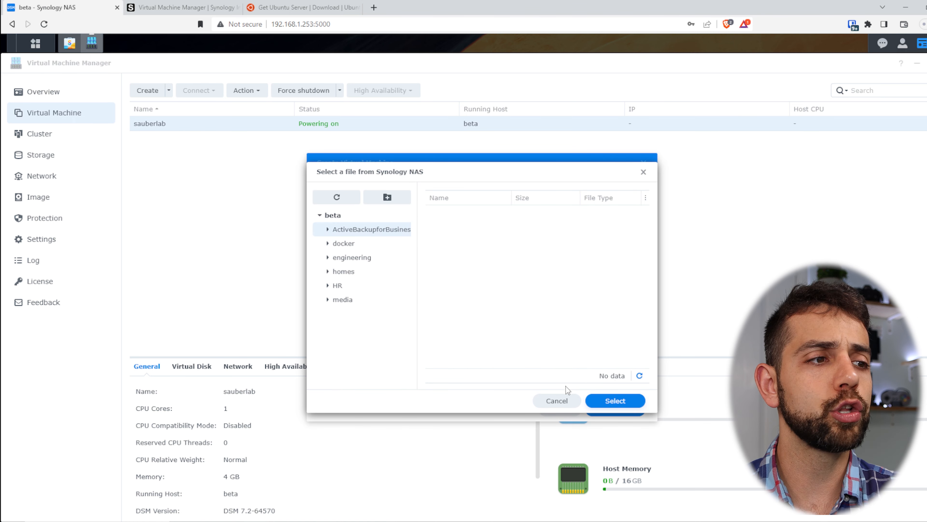
{"action": "left_click", "coordinate": [565, 404]}
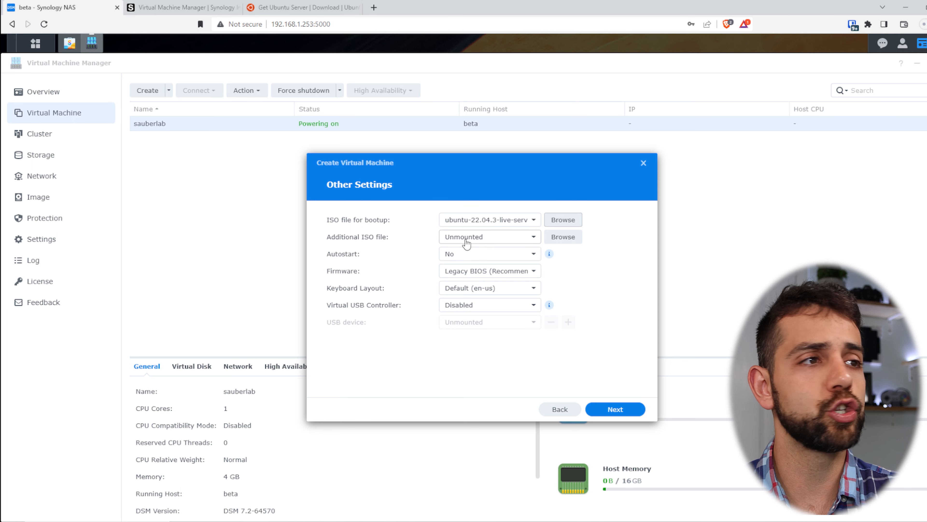
{"action": "left_click", "coordinate": [447, 269]}
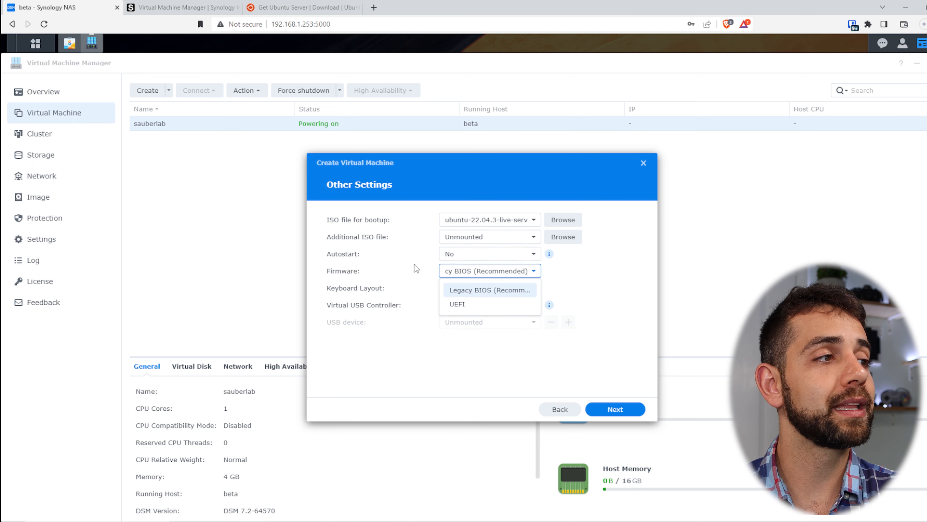
{"action": "left_click", "coordinate": [453, 258]}
{"action": "left_click", "coordinate": [469, 278]}
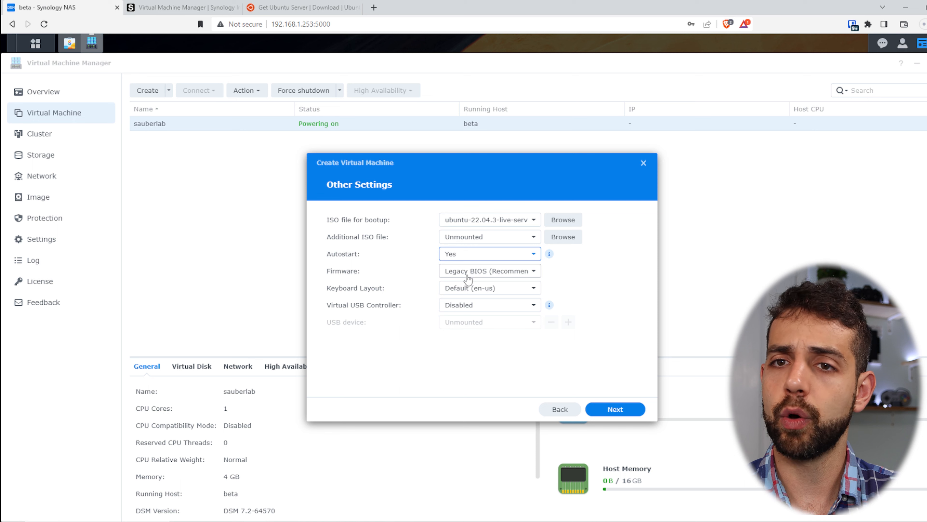
{"action": "left_click", "coordinate": [475, 272]}
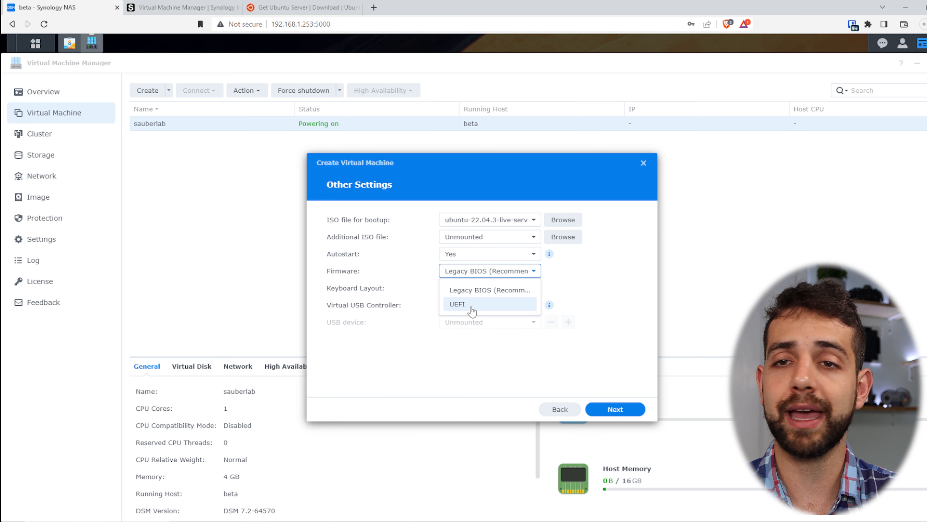
{"action": "left_click", "coordinate": [474, 291]}
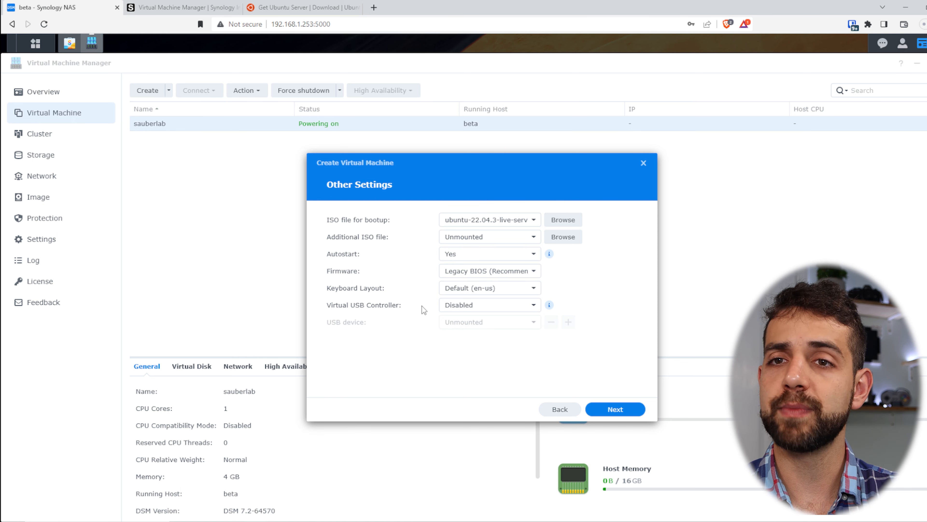
Step: Set the virtual USB controller to USB 2.0 with no USB device attached
{"action": "left_click", "coordinate": [492, 310]}
{"action": "left_click", "coordinate": [489, 339]}
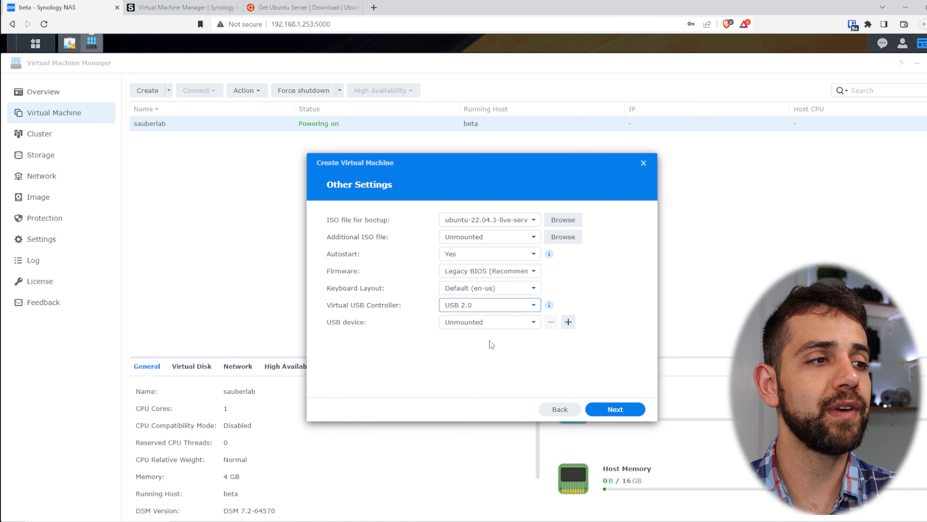
{"action": "left_click", "coordinate": [455, 323]}
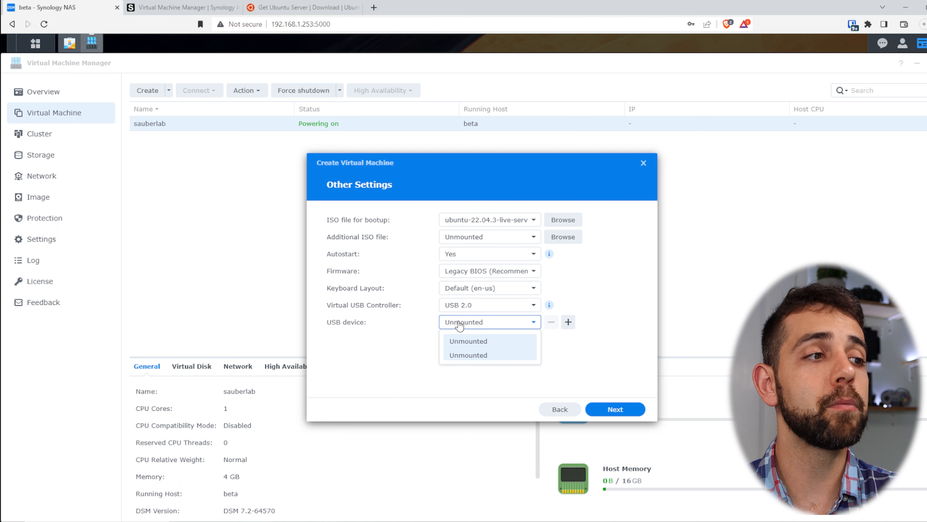
{"action": "left_click", "coordinate": [417, 319]}
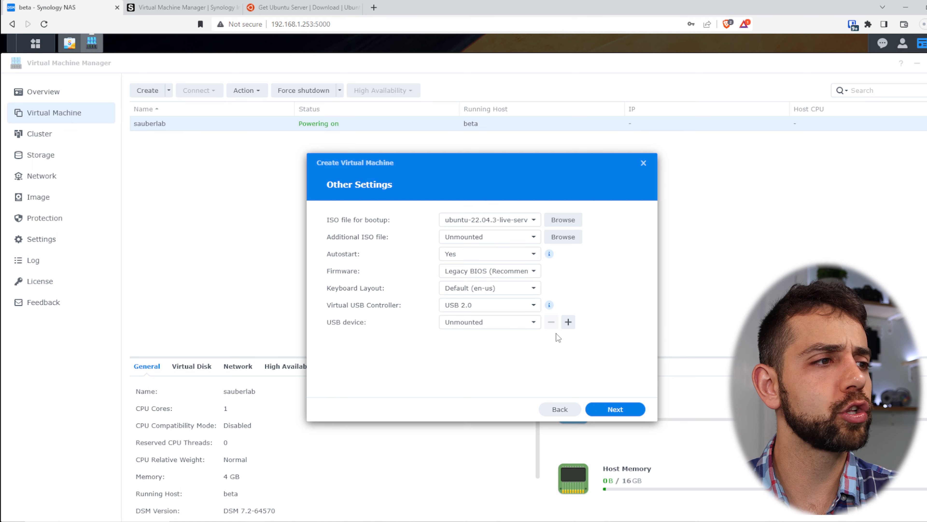
{"action": "left_click", "coordinate": [510, 323]}
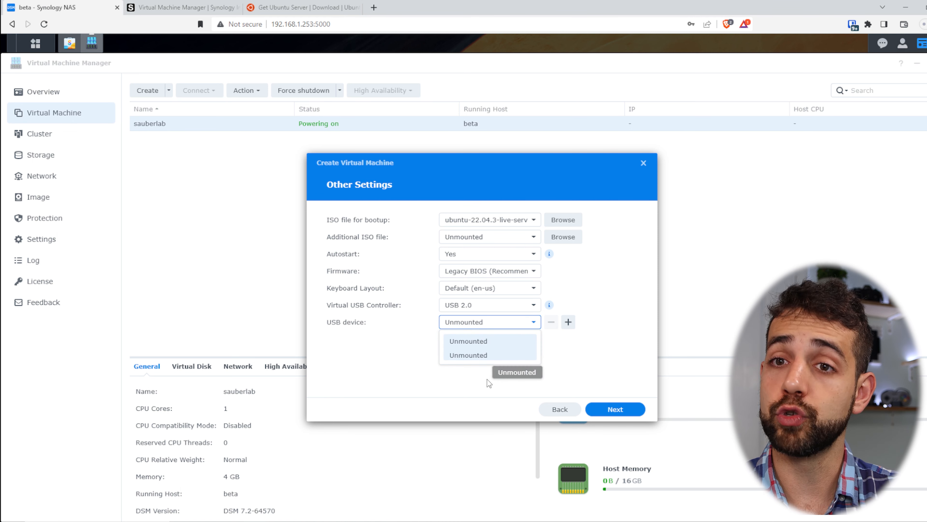
{"action": "left_click", "coordinate": [616, 412]}
{"action": "left_click", "coordinate": [615, 412]}
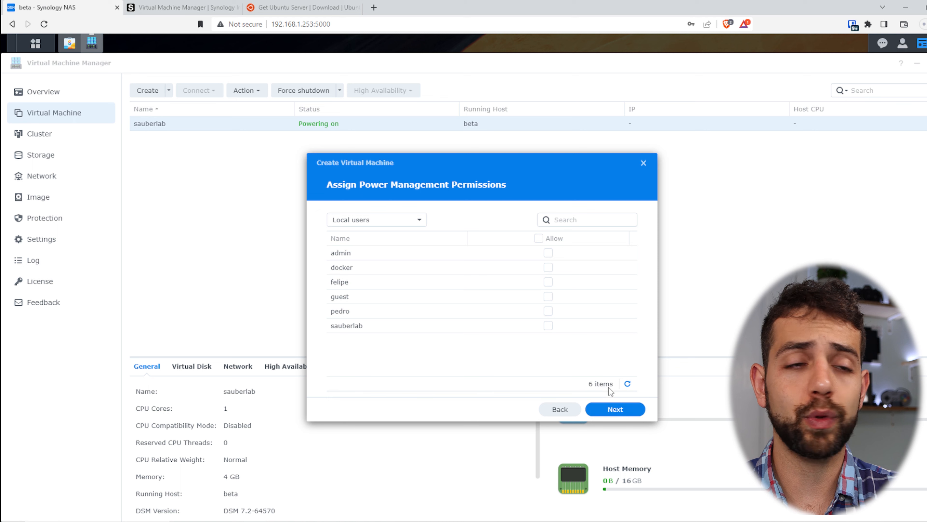
Step: Allow the sauberlab user power management, review the summary and create the ubuntu VM
{"action": "left_click", "coordinate": [547, 325]}
{"action": "left_click", "coordinate": [615, 409]}
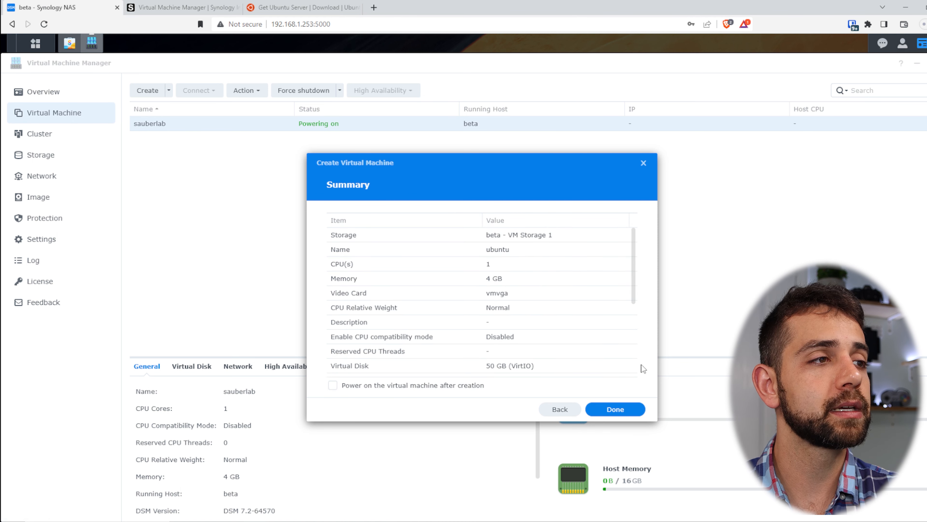
{"action": "scroll", "coordinate": [483, 264], "scroll_direction": "down", "scroll_amount": 5}
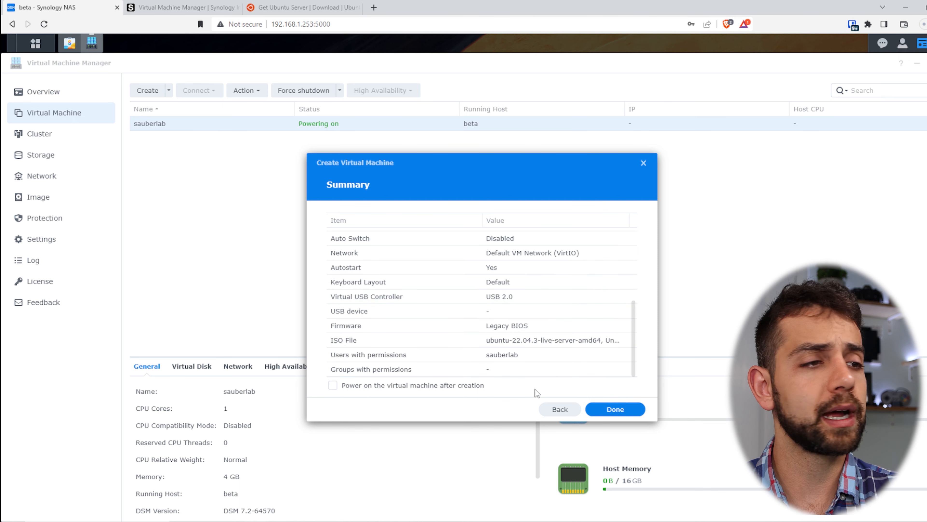
{"action": "left_click", "coordinate": [632, 411]}
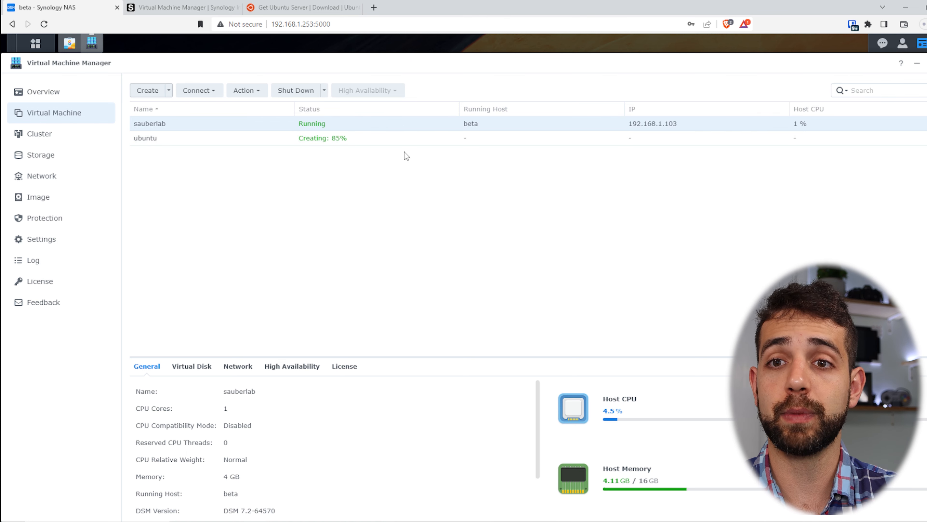
Step: Select the new ubuntu VM, then switch to the Overview page
{"action": "left_click", "coordinate": [326, 141]}
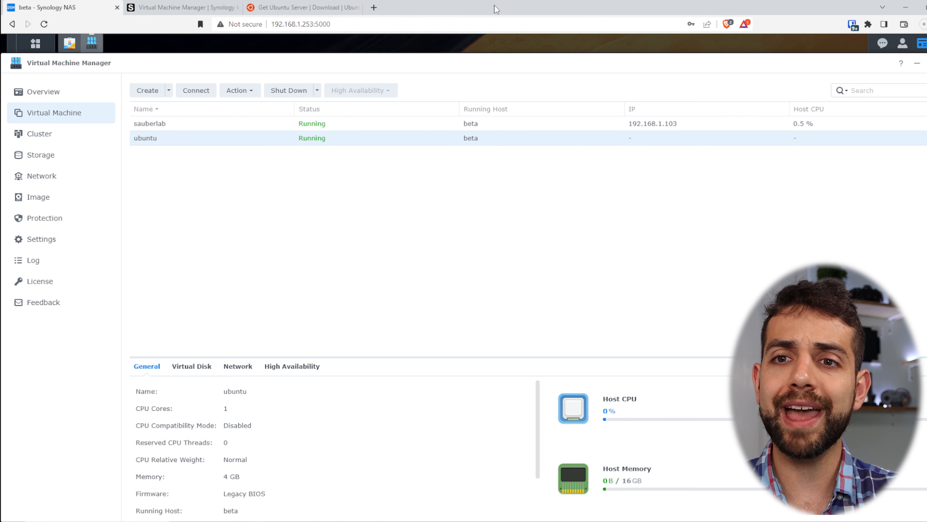
{"action": "left_click", "coordinate": [52, 94]}
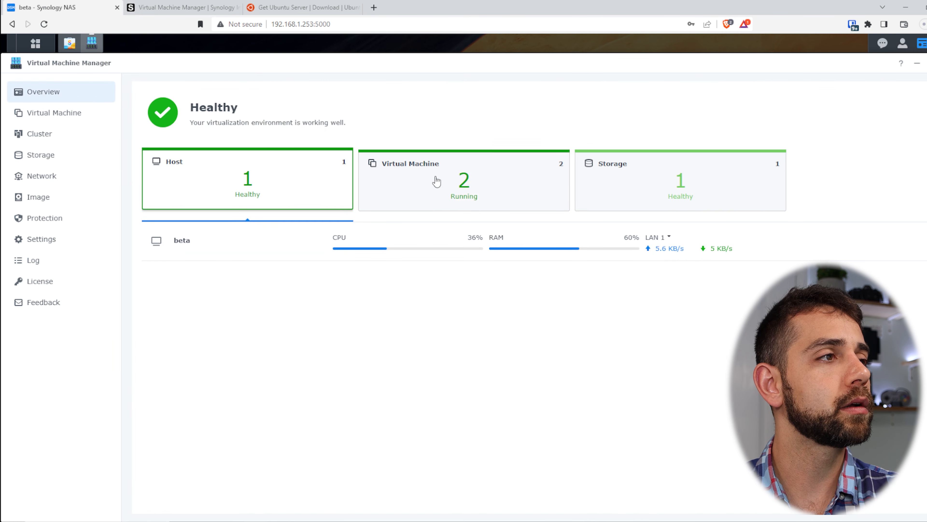
Step: Check host, virtual machine and storage usage on the overview, then return to the VM list
{"action": "left_click", "coordinate": [474, 182]}
{"action": "left_click", "coordinate": [289, 181]}
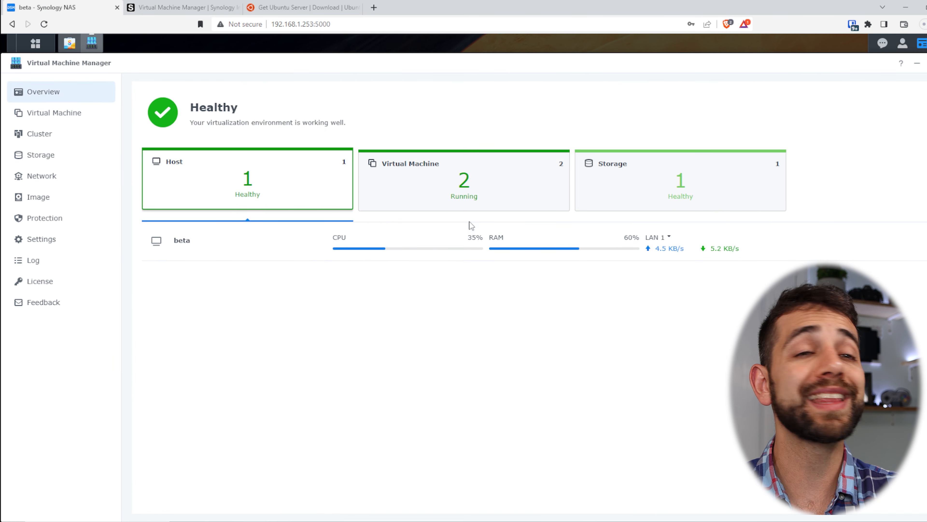
{"action": "left_click", "coordinate": [474, 183]}
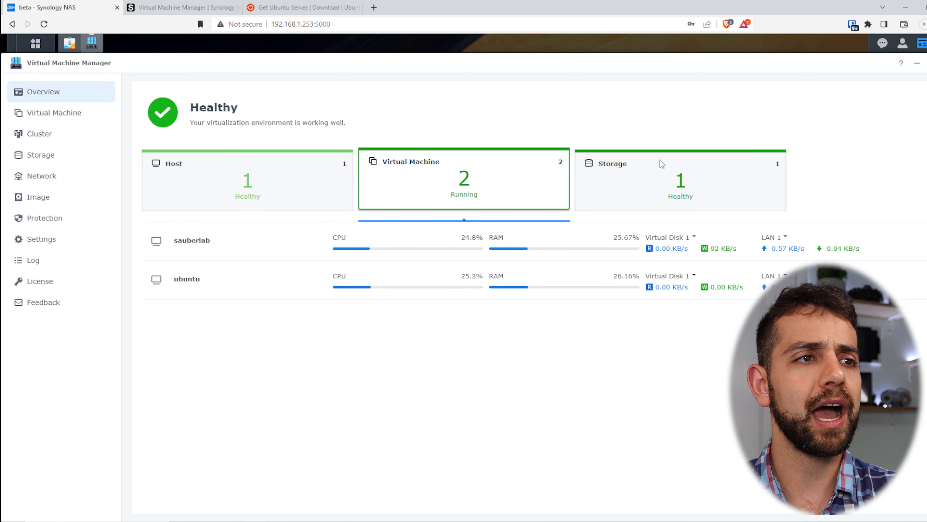
{"action": "left_click", "coordinate": [676, 172]}
{"action": "left_click", "coordinate": [481, 199]}
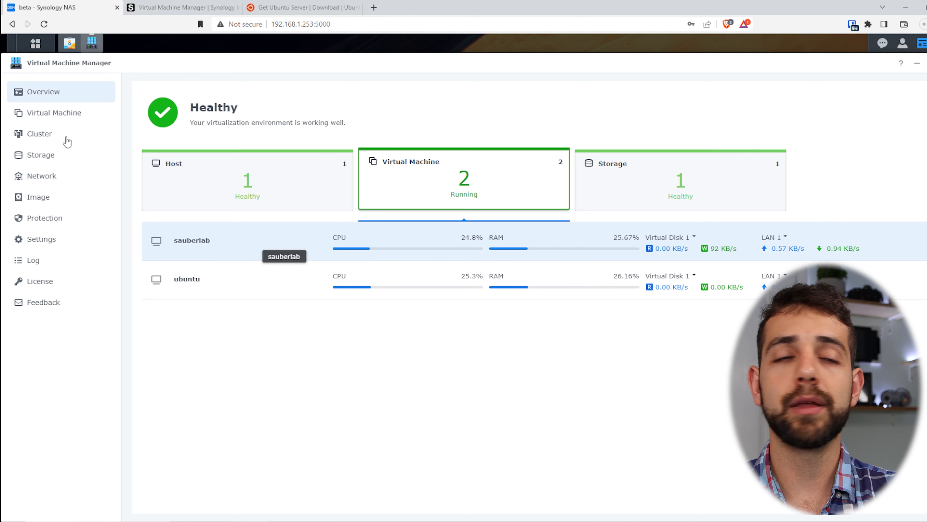
{"action": "left_click", "coordinate": [53, 132]}
{"action": "left_click", "coordinate": [53, 121]}
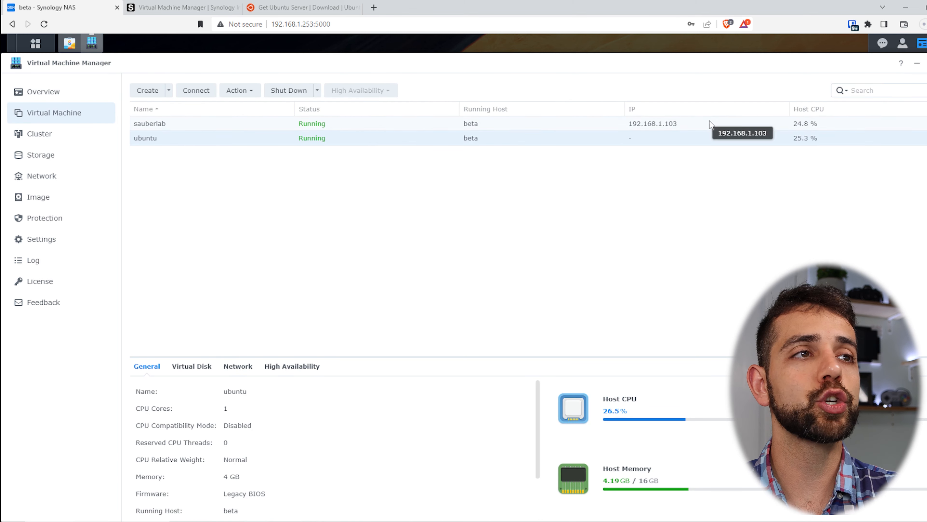
Step: Connect to the sauberlab VM's web interface at 192.168.1.103
{"action": "left_click", "coordinate": [698, 119]}
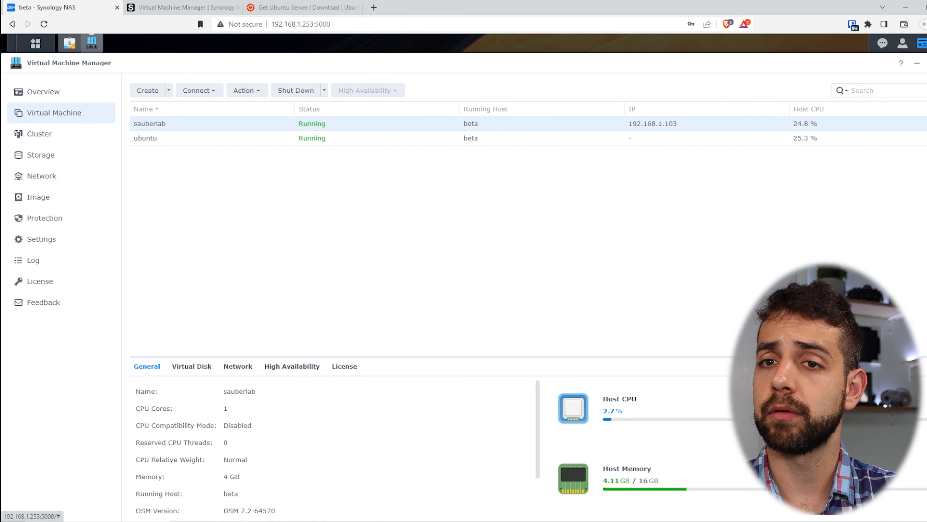
{"action": "left_click", "coordinate": [198, 91]}
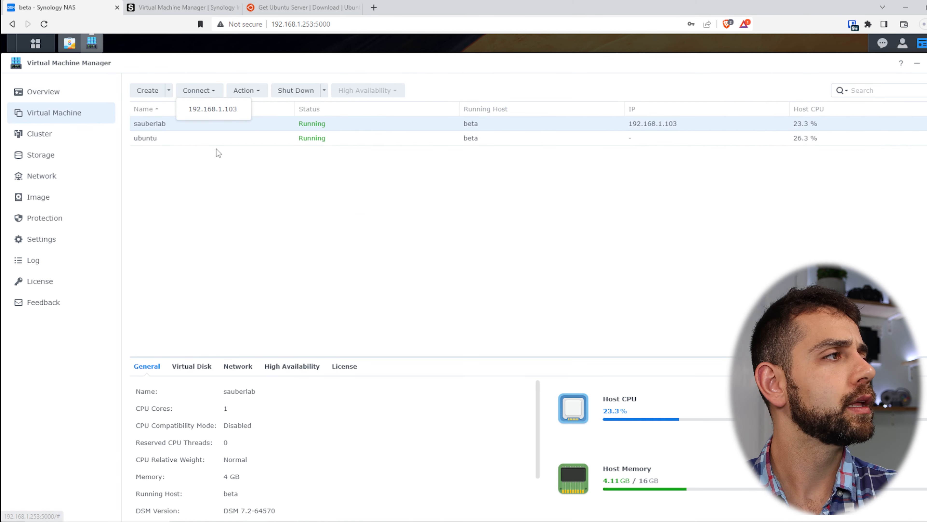
{"action": "left_click", "coordinate": [232, 109]}
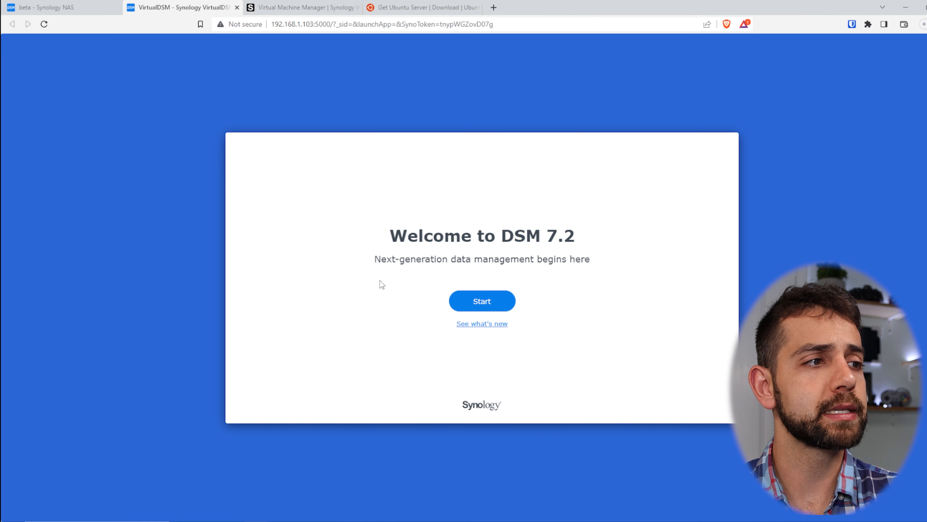
Step: Start VirtualDSM setup with device name 'sauberlab' and an administrator account
{"action": "left_click", "coordinate": [490, 303]}
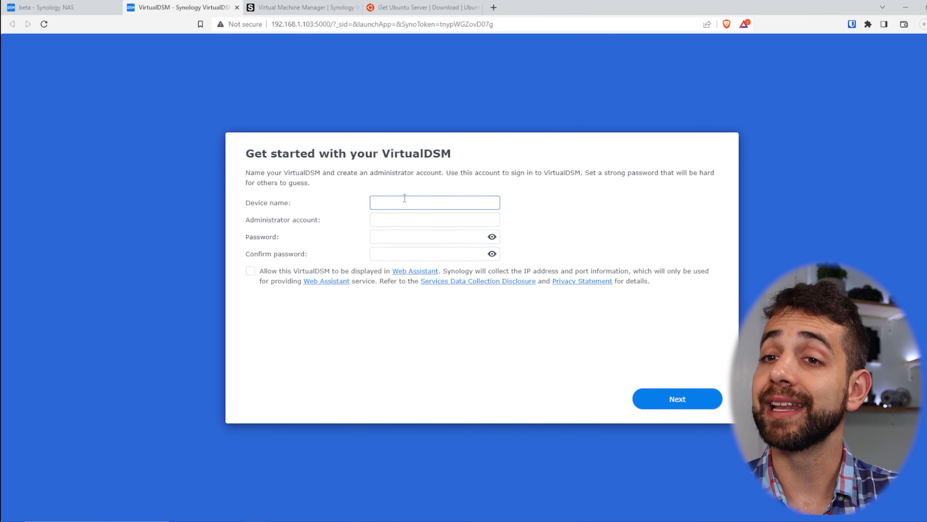
{"action": "type", "text": "sauberlavb"}
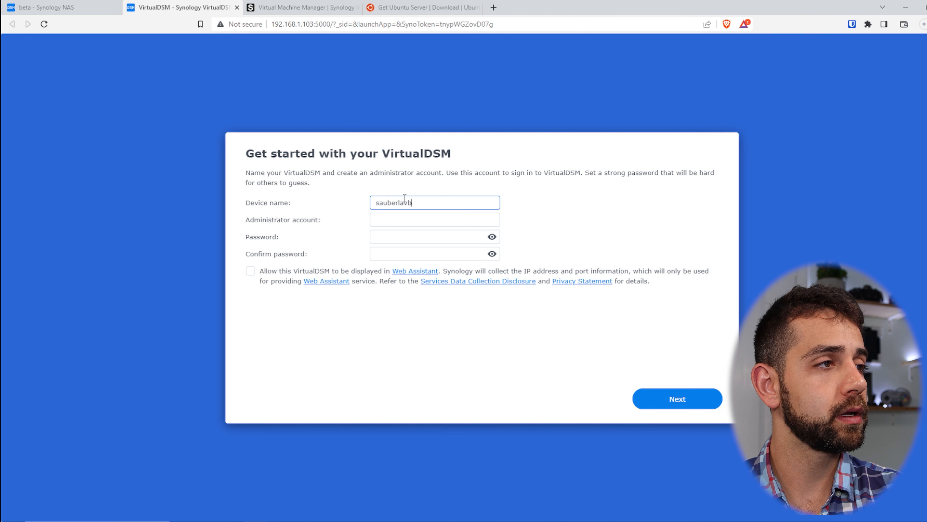
{"action": "key", "text": "BackSpace"}
{"action": "key", "text": "BackSpace"}
{"action": "type", "text": "b"}
{"action": "key", "text": "Tab"}
{"action": "type", "text": "sauberlab"}
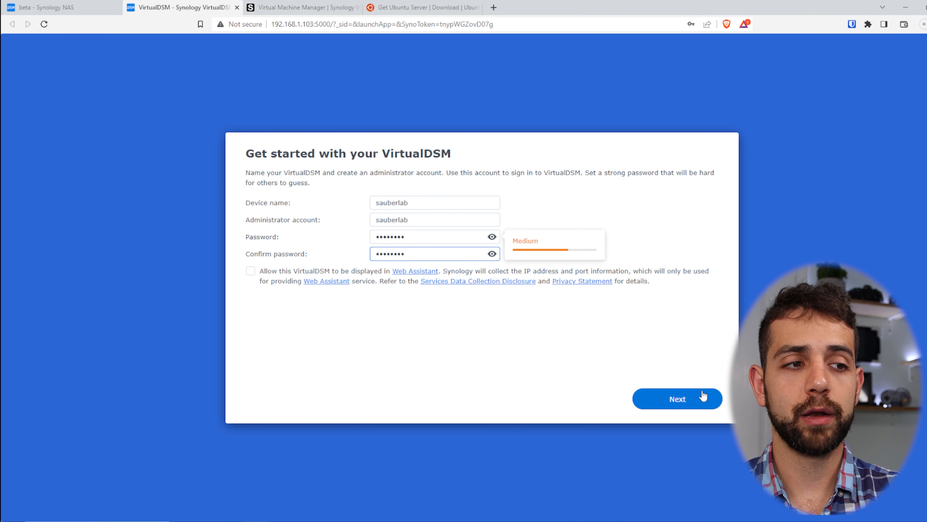
{"action": "left_click", "coordinate": [704, 396]}
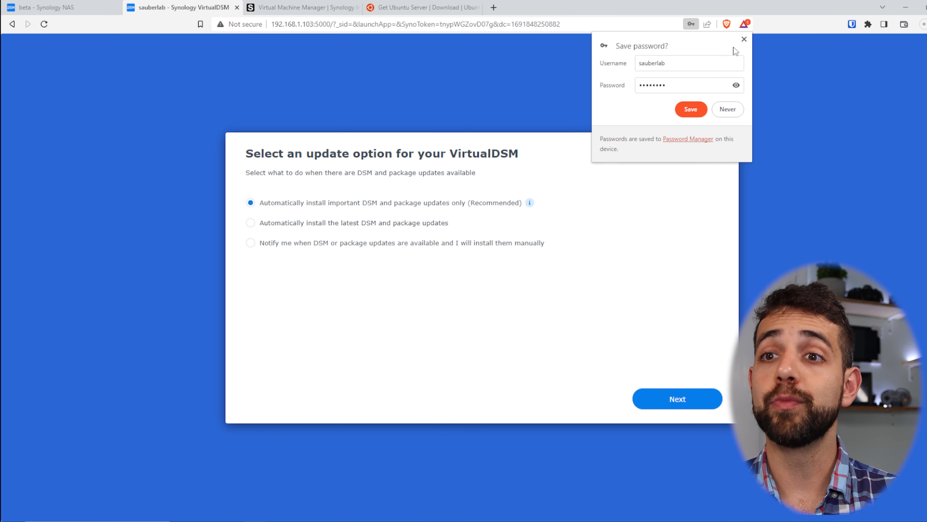
Step: Keep recommended updates, skip analytics, and decline the Drive Server/Office and two-factor prompts
{"action": "left_click", "coordinate": [745, 39]}
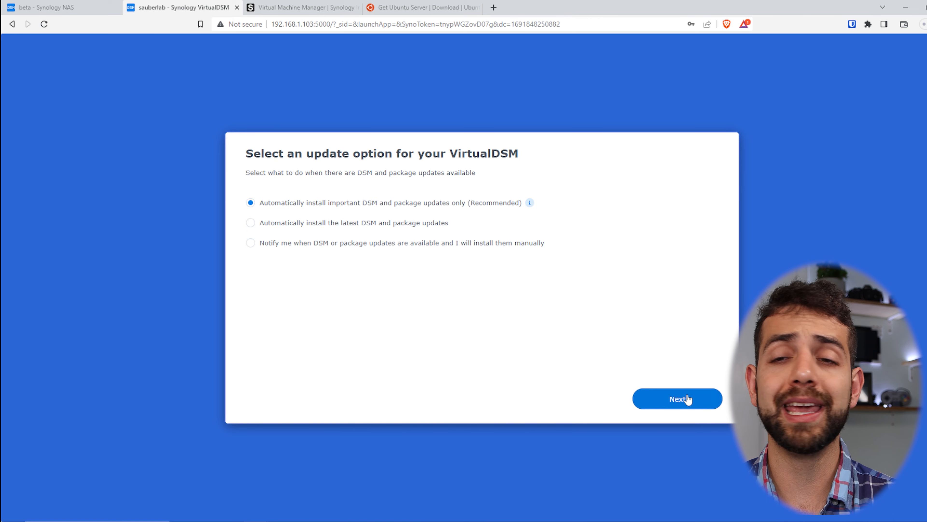
{"action": "left_click", "coordinate": [677, 401]}
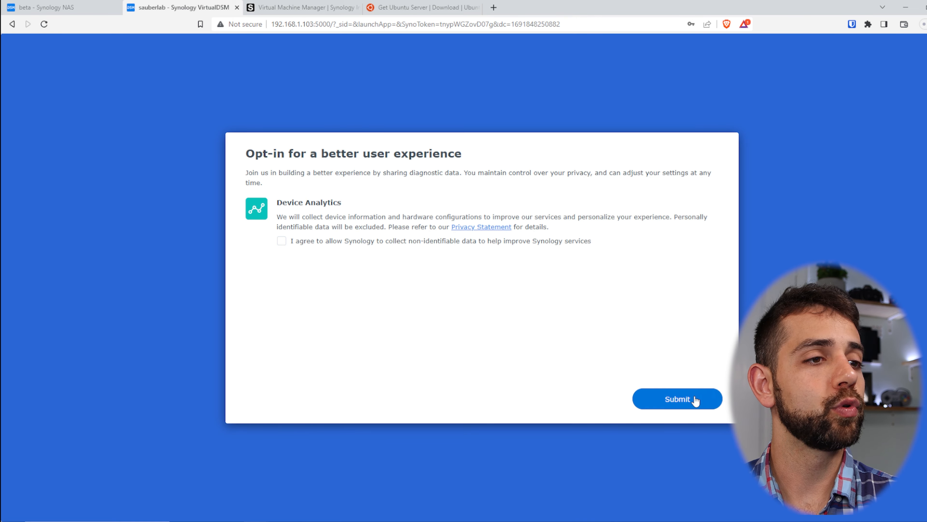
{"action": "left_click", "coordinate": [694, 399]}
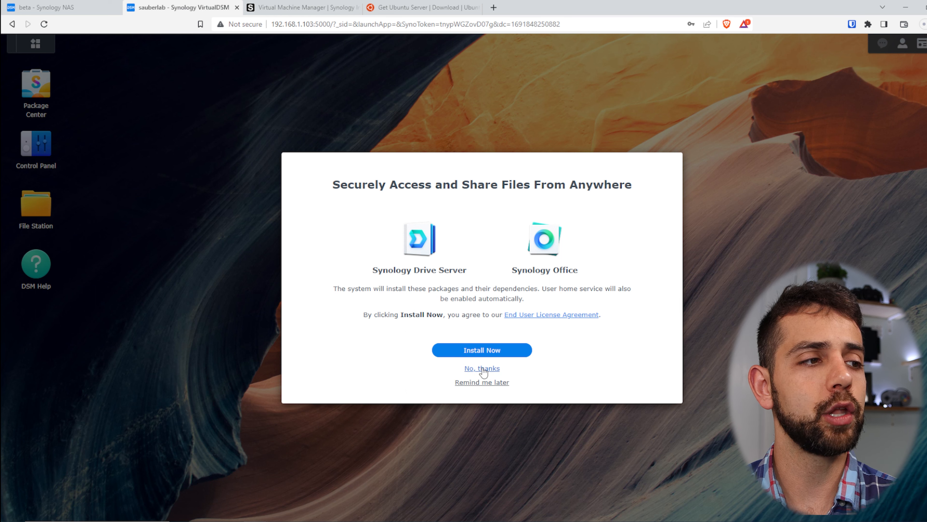
{"action": "left_click", "coordinate": [493, 368]}
{"action": "left_click", "coordinate": [492, 366]}
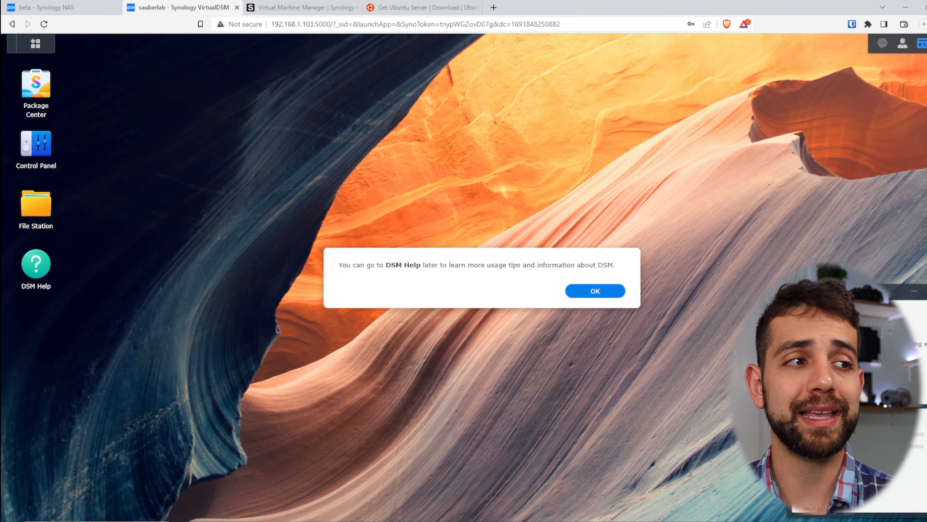
Step: Explore VirtualDSM's Package Center and Control Panel, then return to the host NAS tab
{"action": "left_click", "coordinate": [607, 299]}
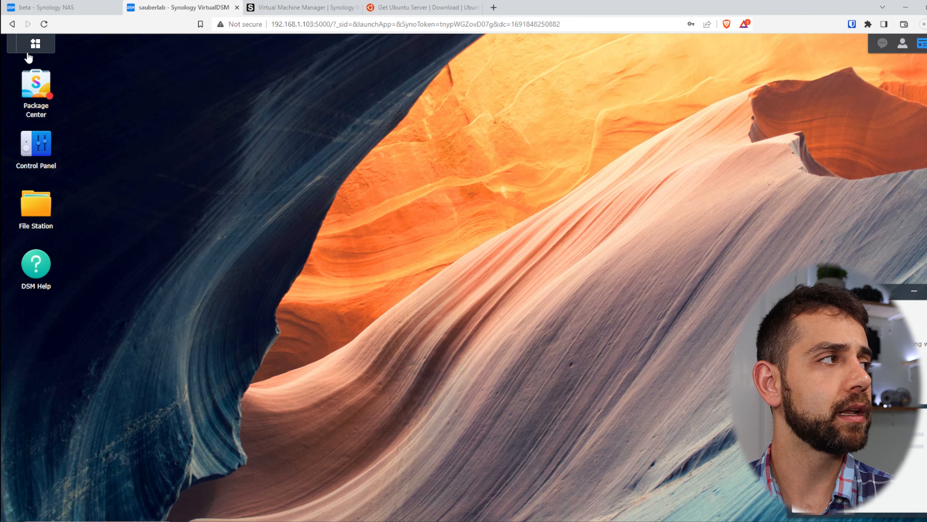
{"action": "left_click", "coordinate": [35, 83]}
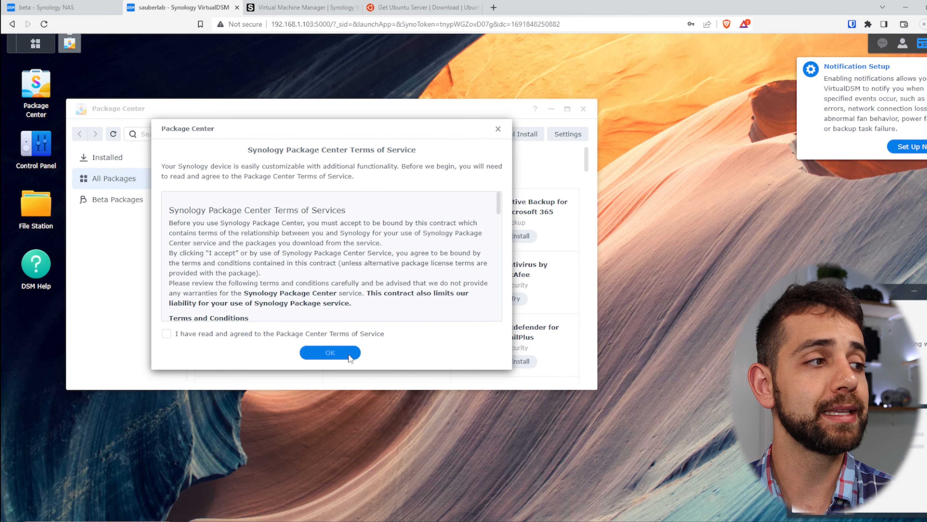
{"action": "left_click", "coordinate": [306, 351]}
{"action": "left_click", "coordinate": [317, 357]}
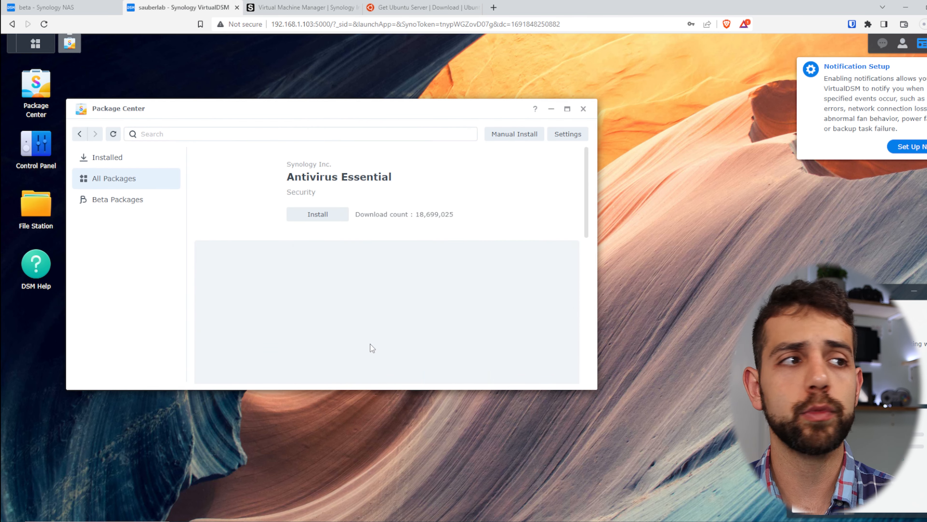
{"action": "left_click", "coordinate": [567, 108]}
{"action": "left_click", "coordinate": [68, 116]}
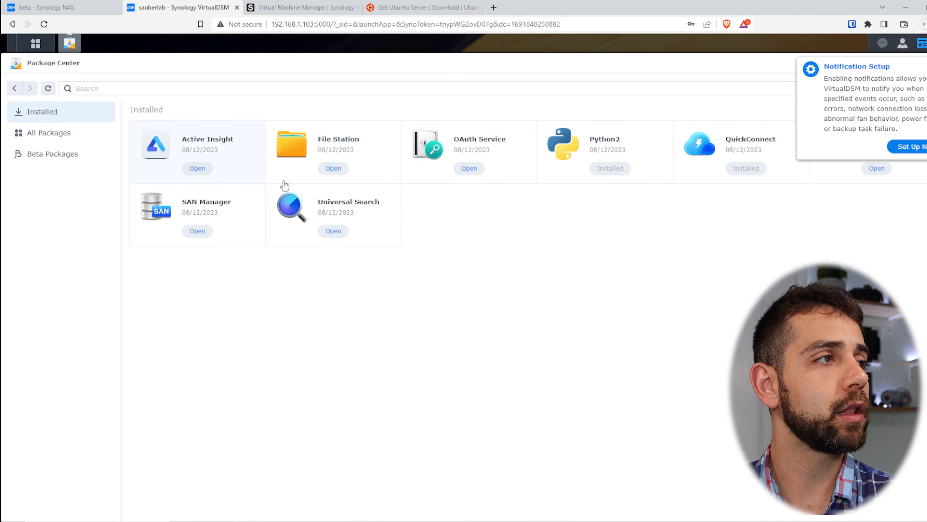
{"action": "left_click", "coordinate": [75, 142]}
{"action": "scroll", "coordinate": [438, 256], "scroll_direction": "down", "scroll_amount": 10}
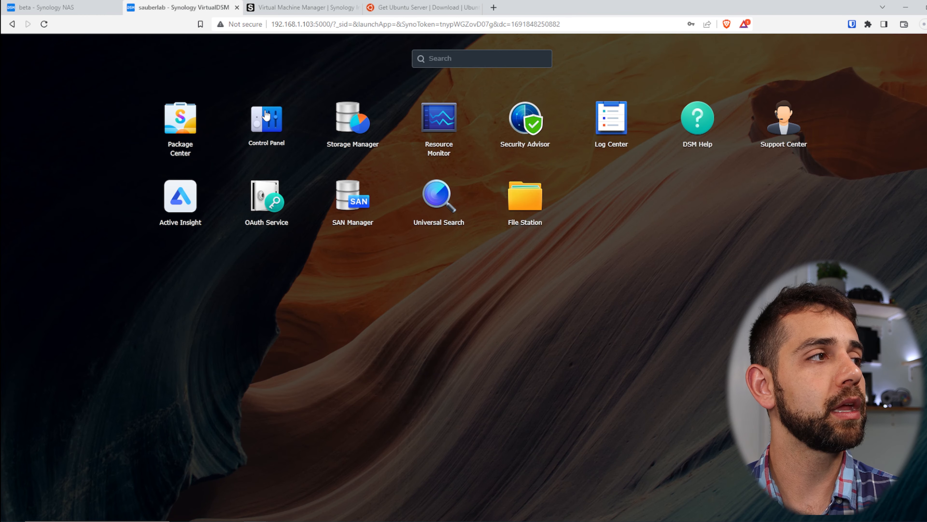
{"action": "left_click", "coordinate": [266, 116]}
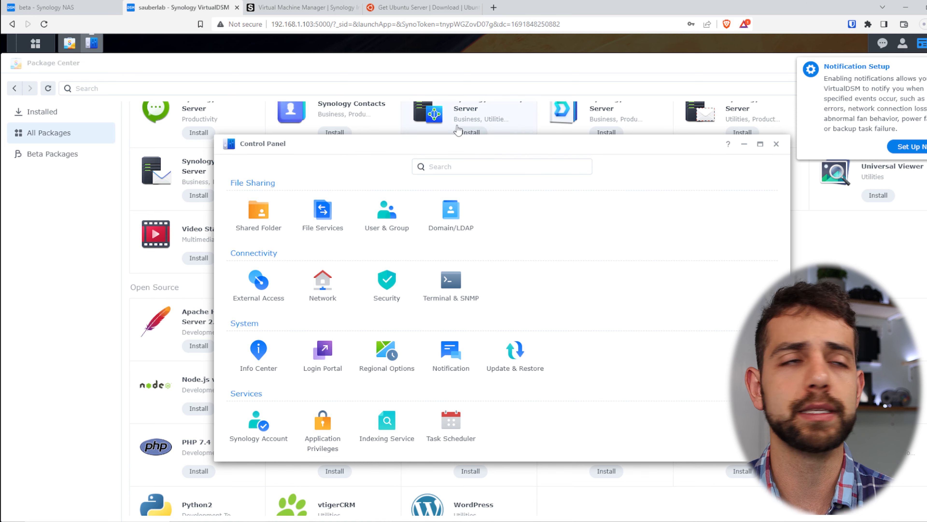
{"action": "left_click", "coordinate": [20, 5]}
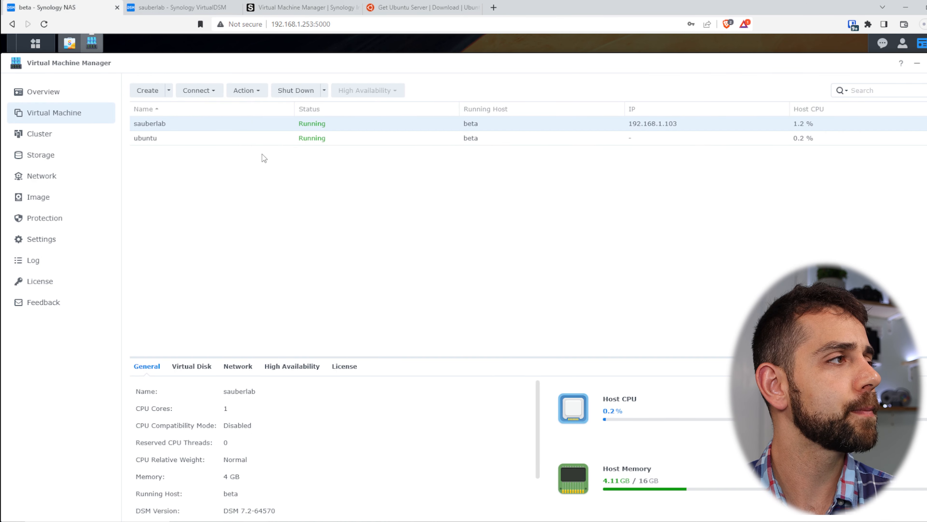
Step: Open the ubuntu VM's console, then close the console and VirtualDSM tabs
{"action": "left_click", "coordinate": [251, 139]}
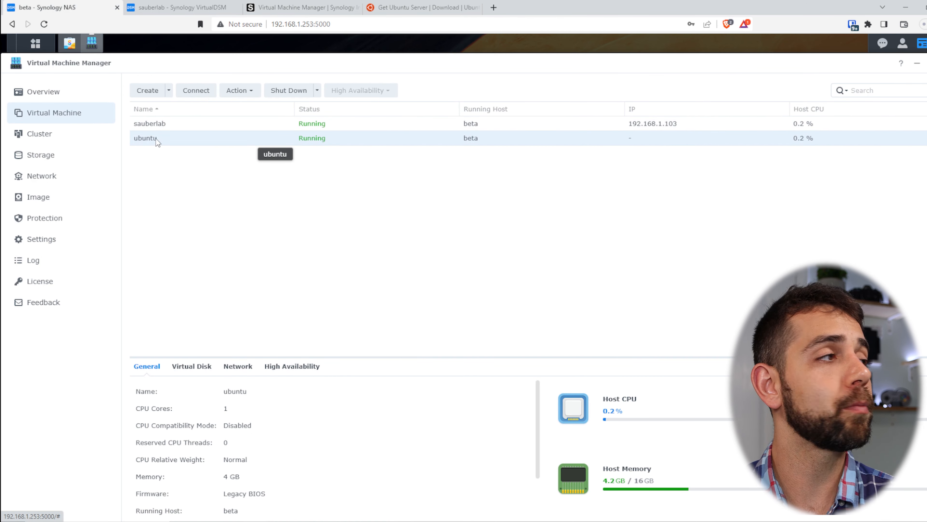
{"action": "left_click", "coordinate": [196, 92]}
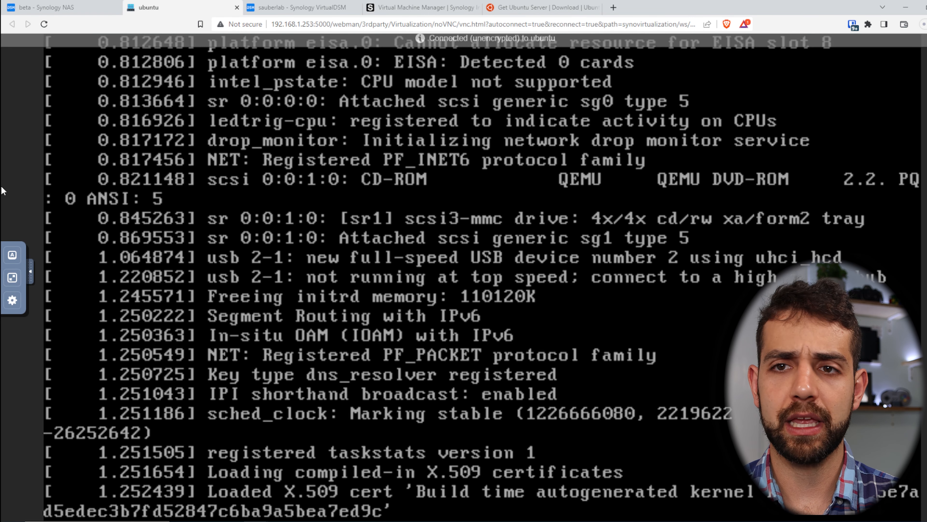
{"action": "left_click", "coordinate": [237, 8]}
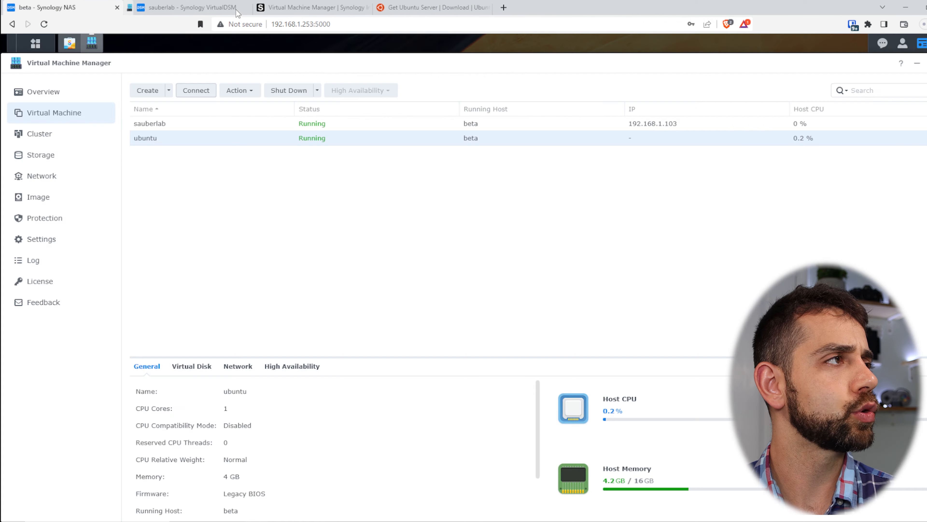
{"action": "left_click", "coordinate": [237, 8]}
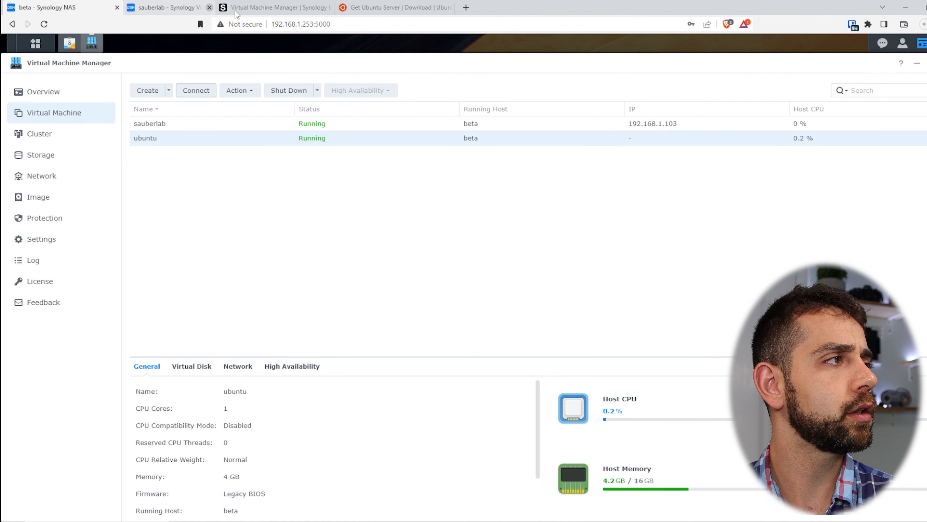
Step: Take a manual snapshot of the sauberlab Virtual DSM VM
{"action": "left_click", "coordinate": [217, 123]}
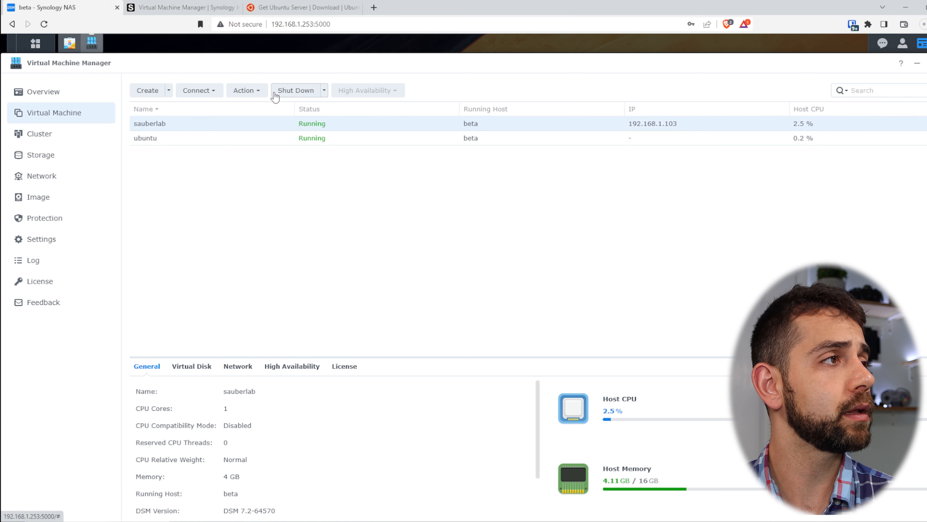
{"action": "left_click", "coordinate": [256, 91]}
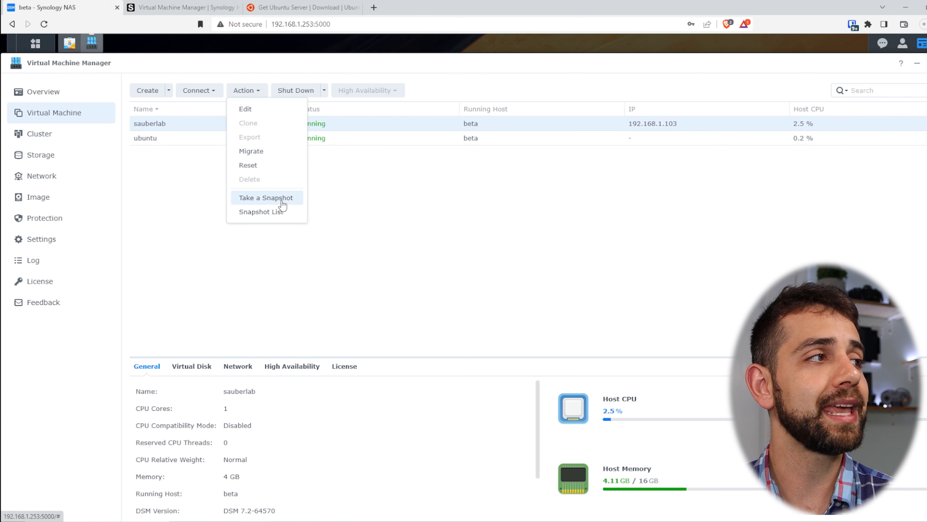
{"action": "left_click", "coordinate": [293, 199]}
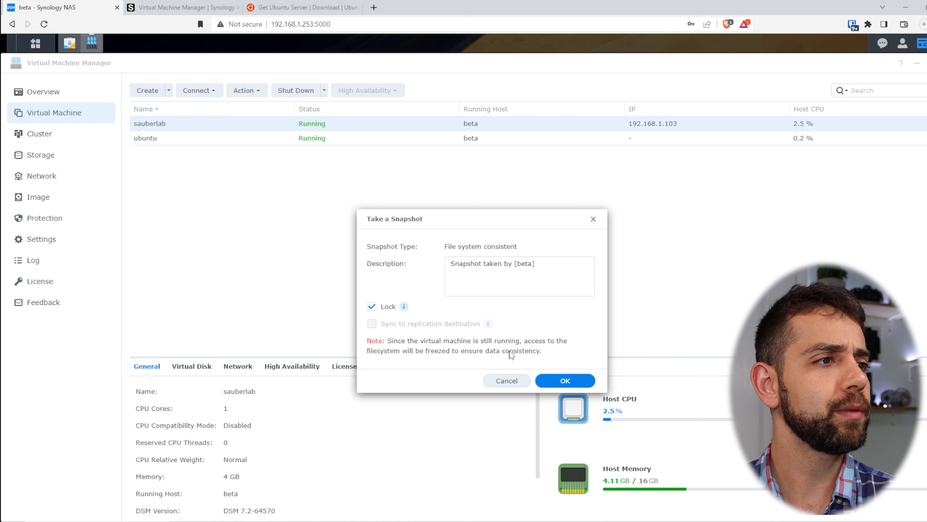
{"action": "left_click", "coordinate": [586, 380]}
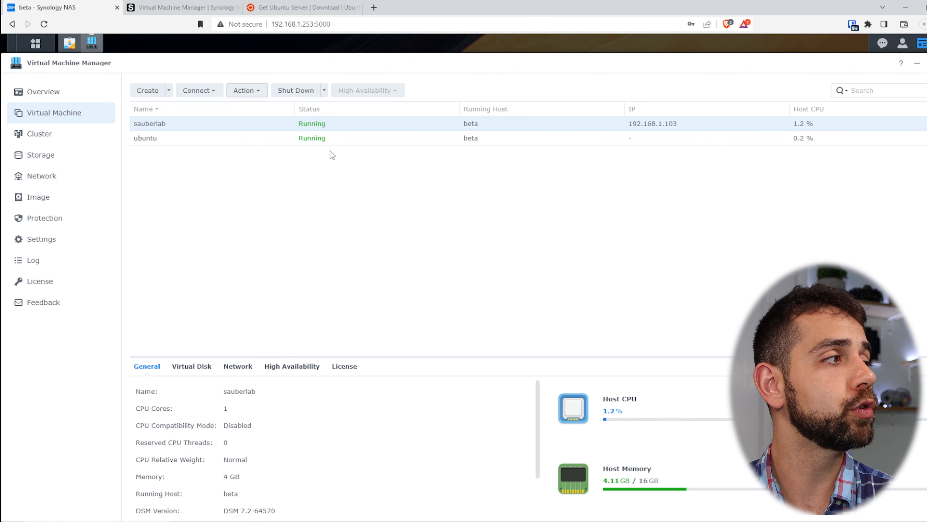
{"action": "left_click", "coordinate": [59, 225]}
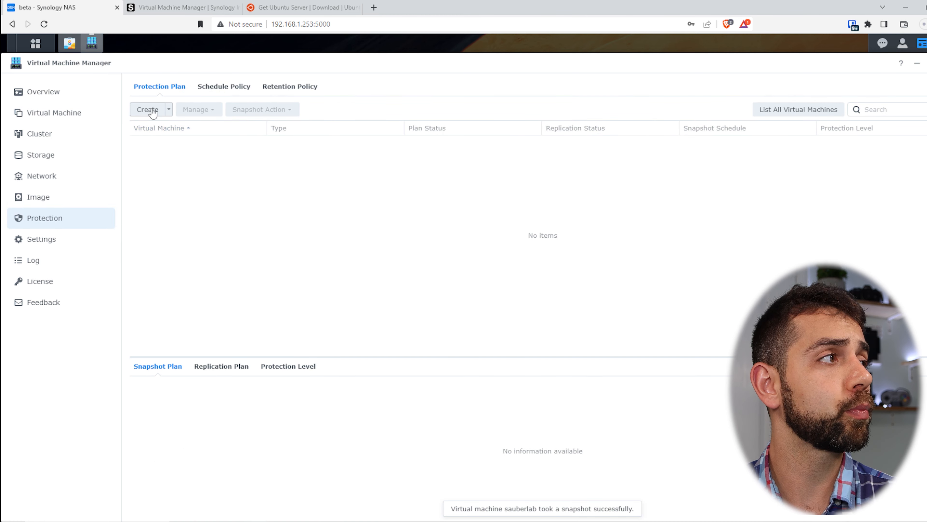
Step: Start a new Local Snapshot protection plan that includes the Virtual DSM VM
{"action": "left_click", "coordinate": [153, 112]}
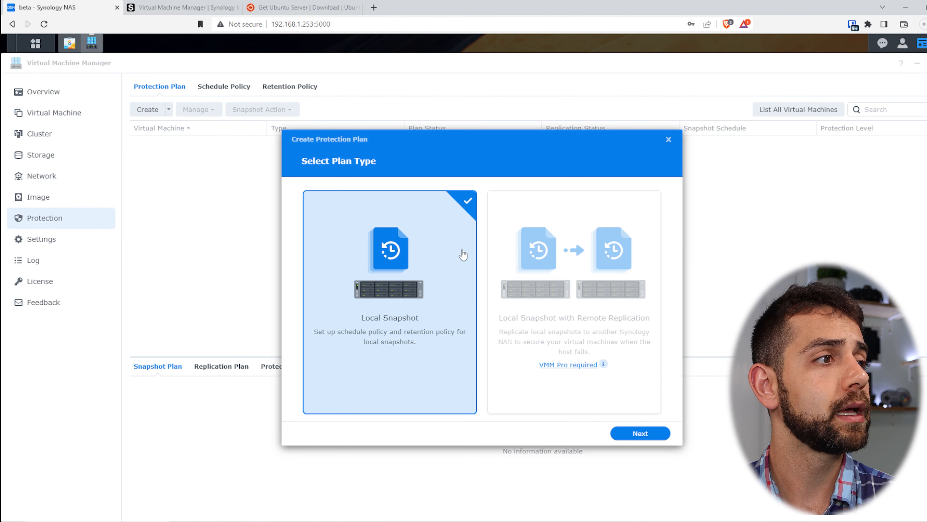
{"action": "left_click", "coordinate": [649, 435]}
{"action": "left_click", "coordinate": [317, 230]}
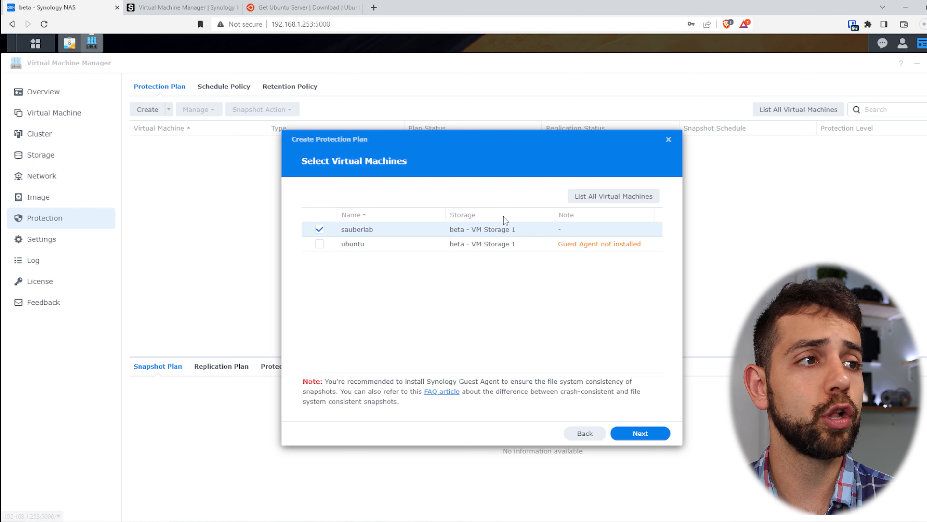
{"action": "left_click", "coordinate": [653, 436]}
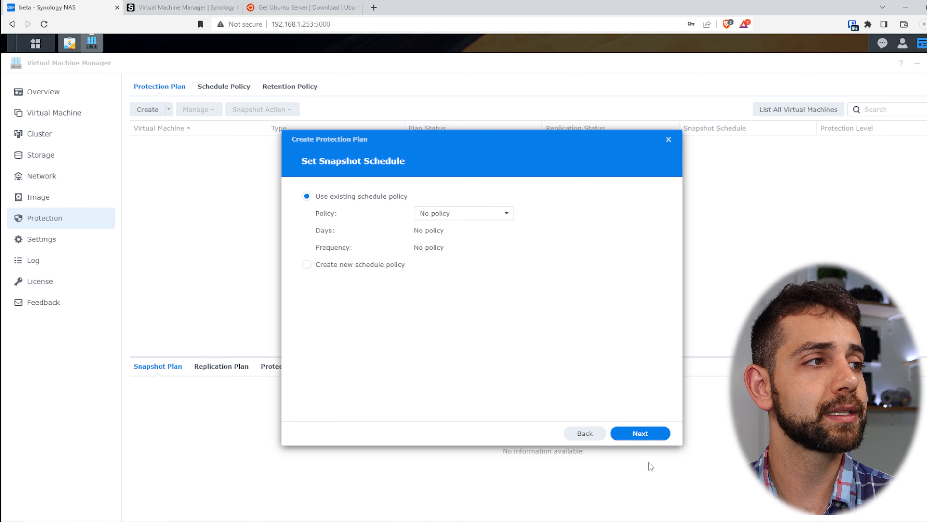
Step: Give the plan the Daily schedule policy and 1-day RPO retention, and finish creating it
{"action": "left_click", "coordinate": [450, 216]}
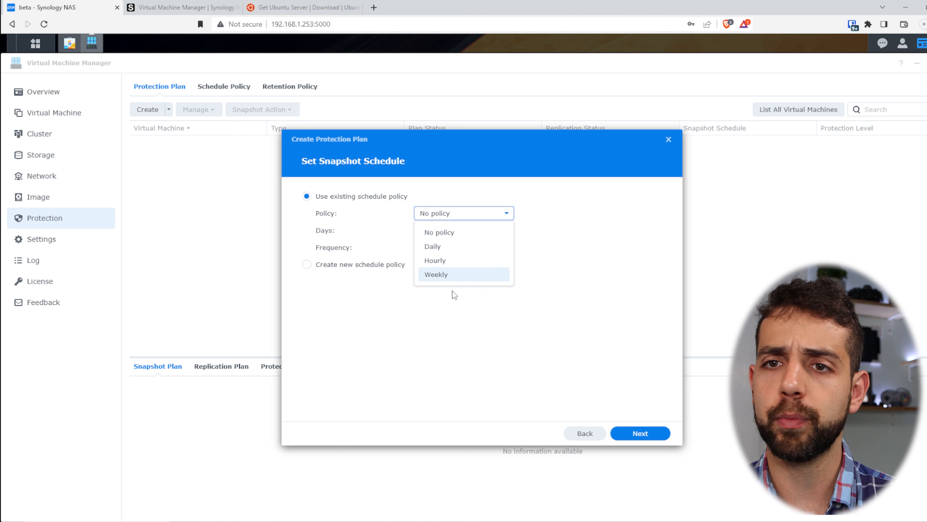
{"action": "left_click", "coordinate": [451, 249]}
{"action": "left_click", "coordinate": [451, 249]}
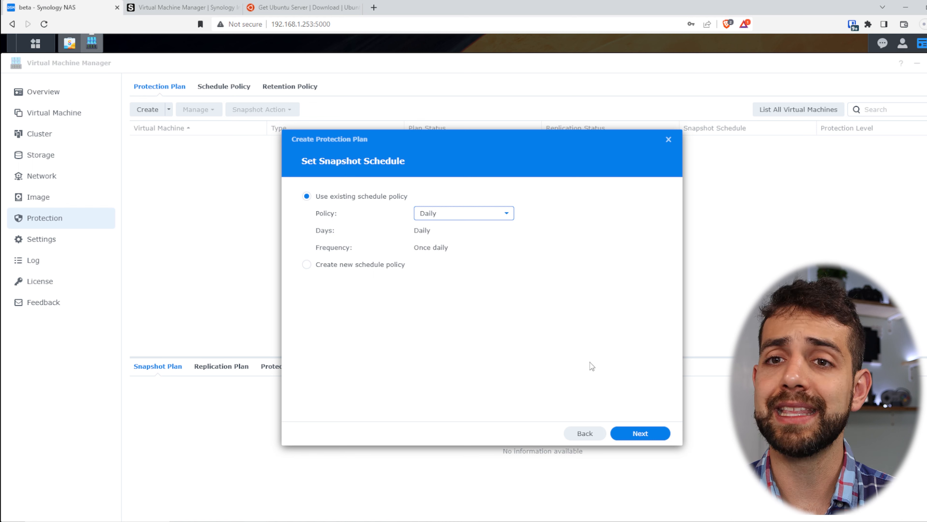
{"action": "left_click", "coordinate": [653, 437]}
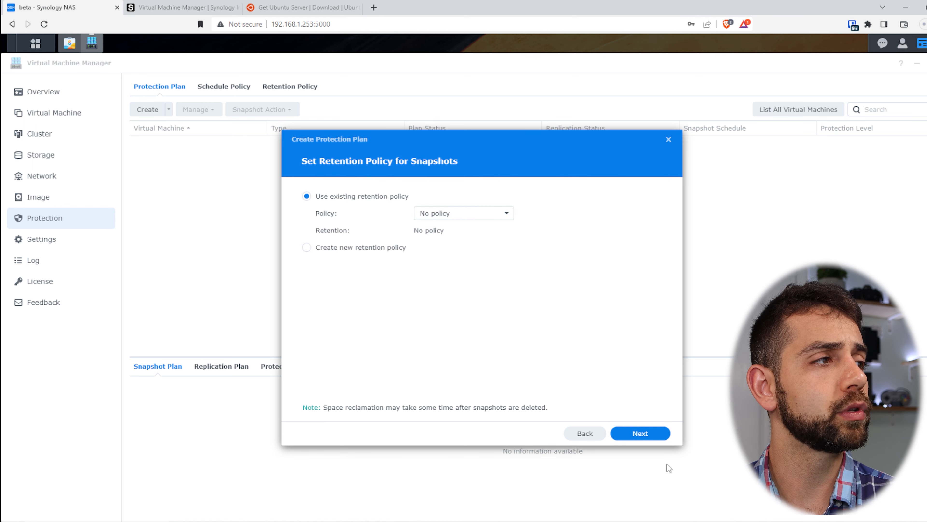
{"action": "left_click", "coordinate": [499, 215]}
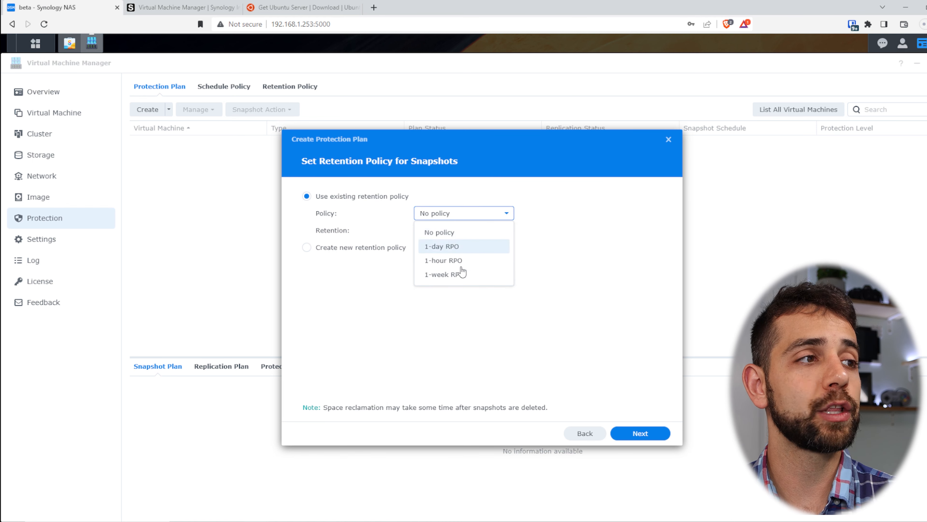
{"action": "left_click", "coordinate": [456, 248]}
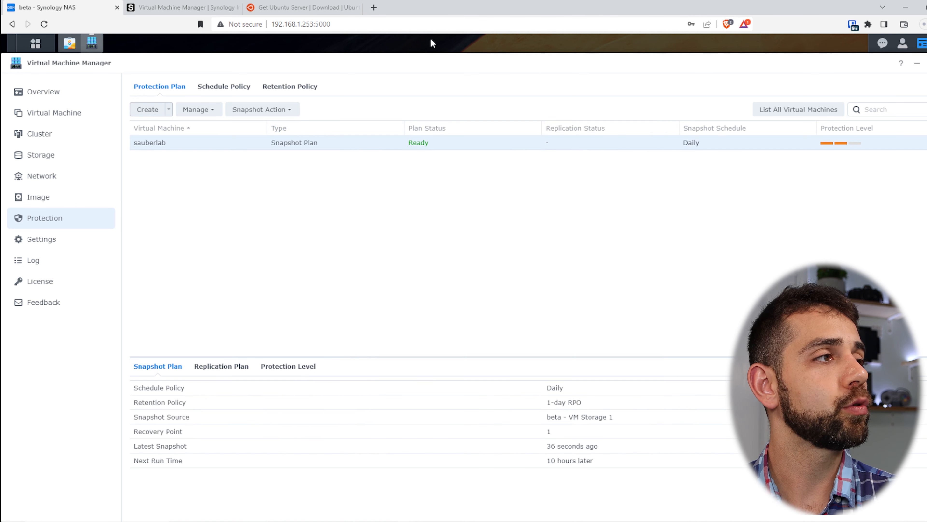
{"action": "left_click", "coordinate": [796, 126]}
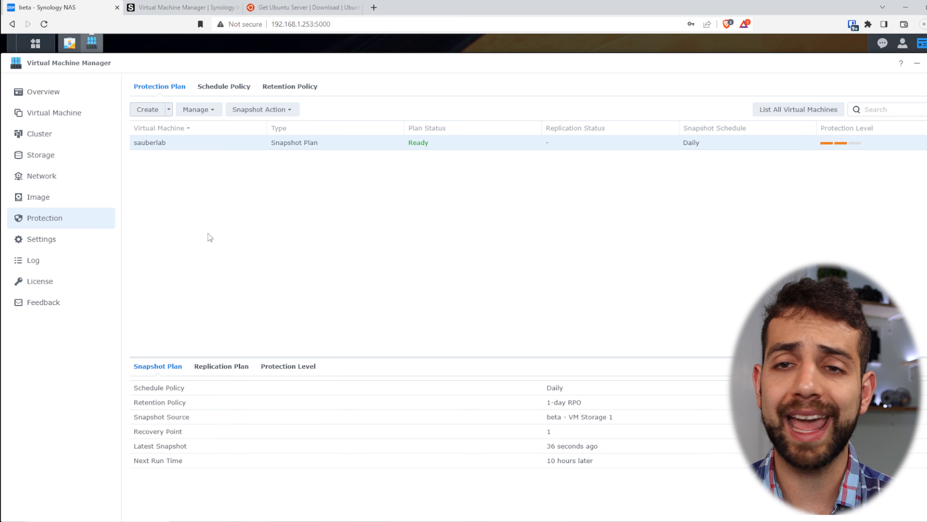
Step: Review the Virtual Machine Manager event log
{"action": "left_click", "coordinate": [51, 260]}
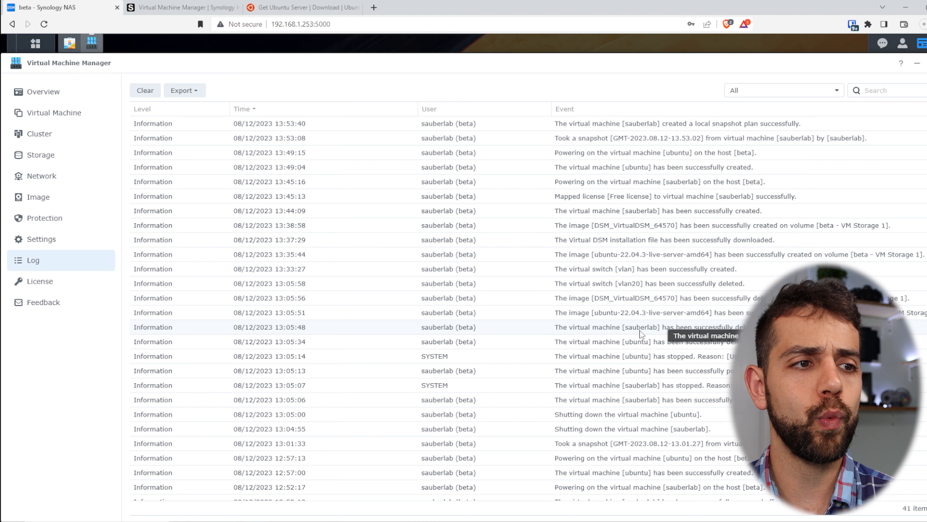
{"action": "scroll", "coordinate": [729, 366], "scroll_direction": "down", "scroll_amount": 5}
{"action": "scroll", "coordinate": [715, 250], "scroll_direction": "up", "scroll_amount": 4}
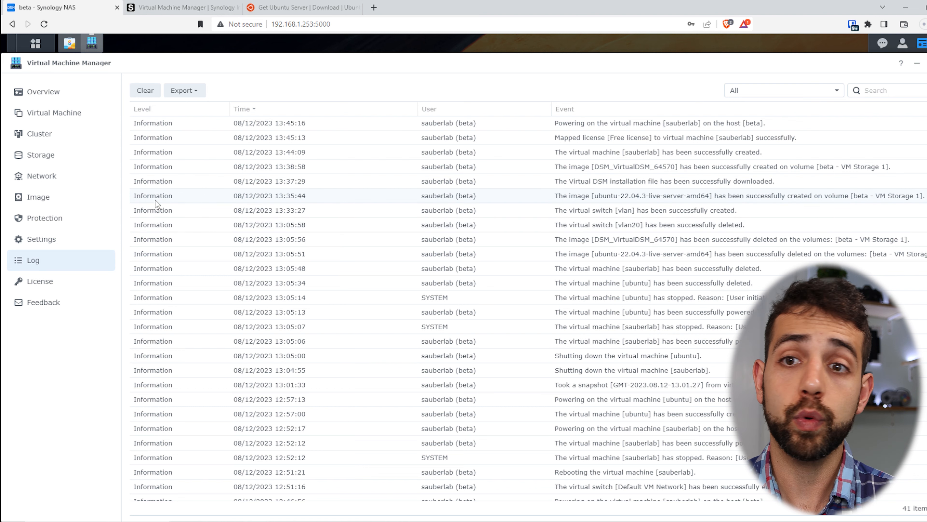
Step: Check the High Availability, Cluster Notification and General settings, then view the Cluster overview
{"action": "left_click", "coordinate": [71, 243]}
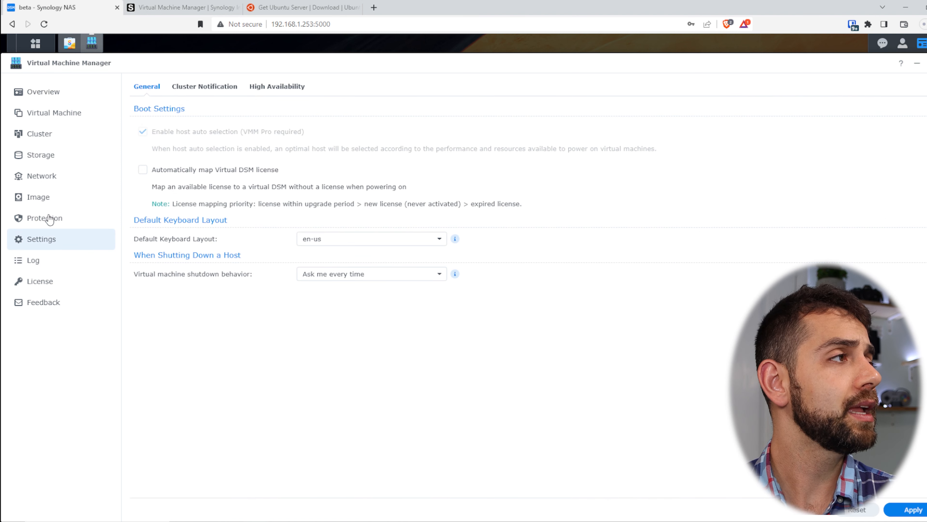
{"action": "left_click", "coordinate": [280, 87]}
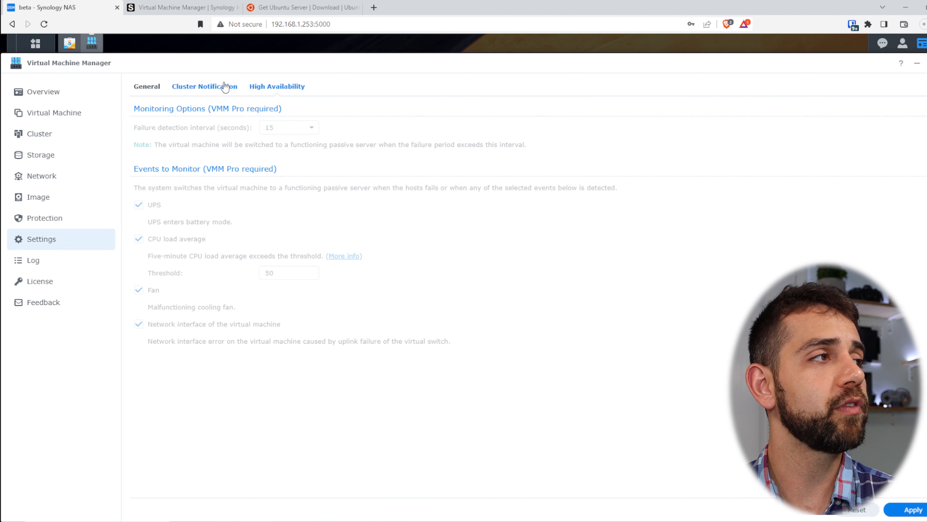
{"action": "left_click", "coordinate": [201, 87]}
{"action": "left_click", "coordinate": [147, 87]}
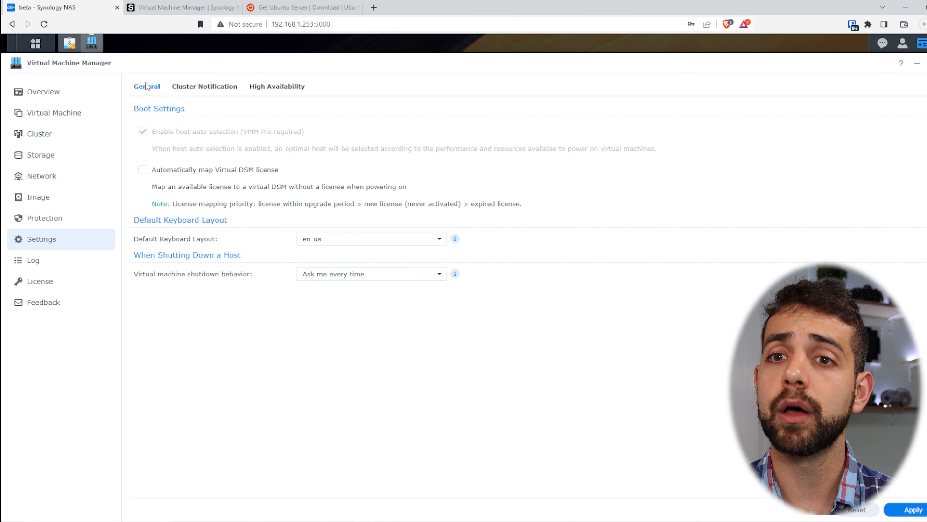
{"action": "left_click", "coordinate": [53, 135]}
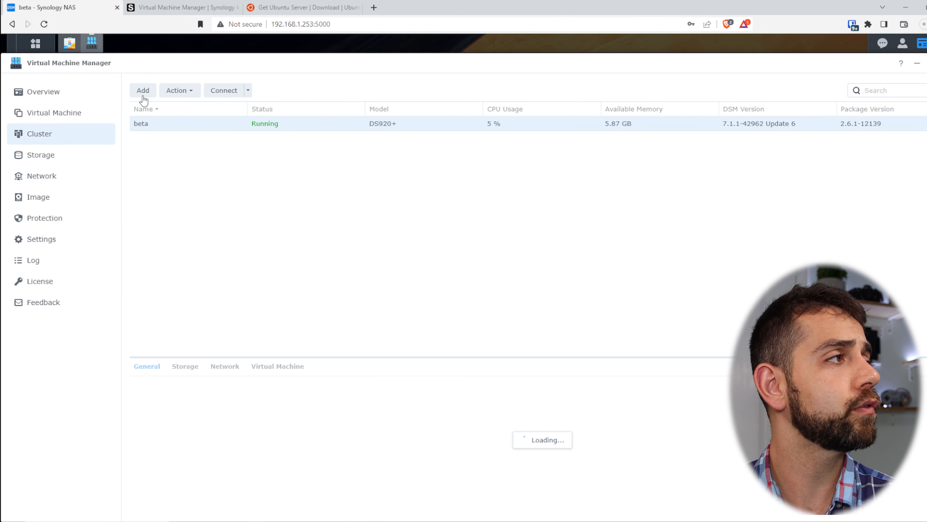